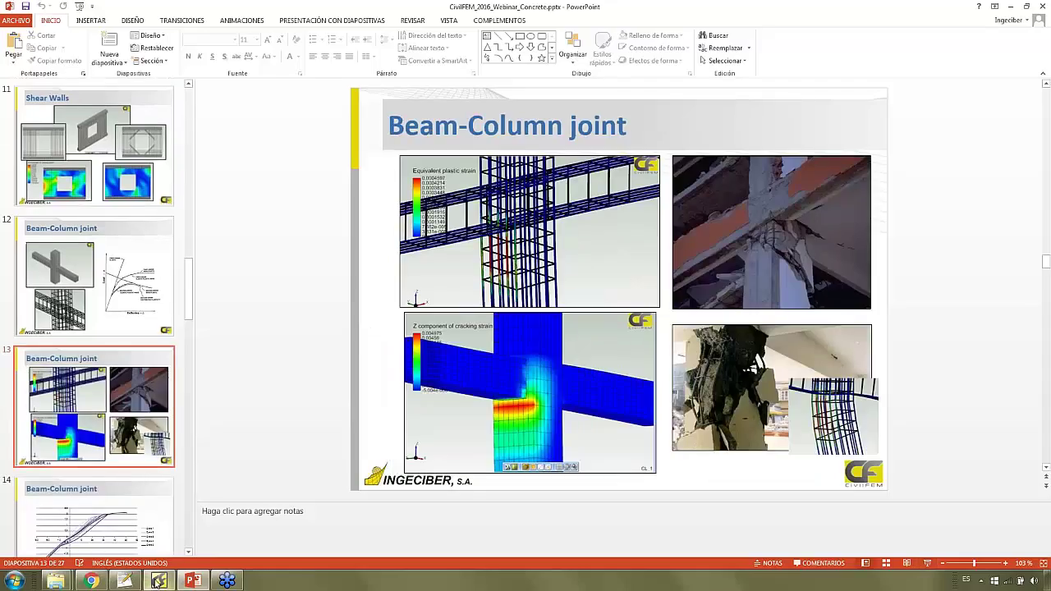
# Open beam-column joint.cf from DEFINITIVA > cycle_load without saving the wall model.
pyautogui.click(160, 582)
pyautogui.click(13, 17)
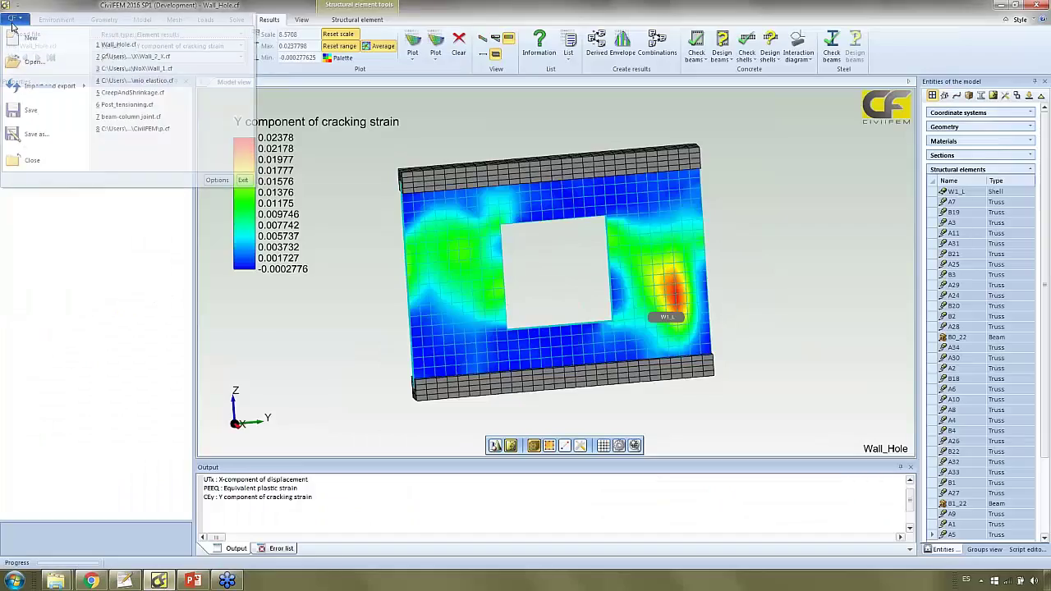
pyautogui.click(33, 64)
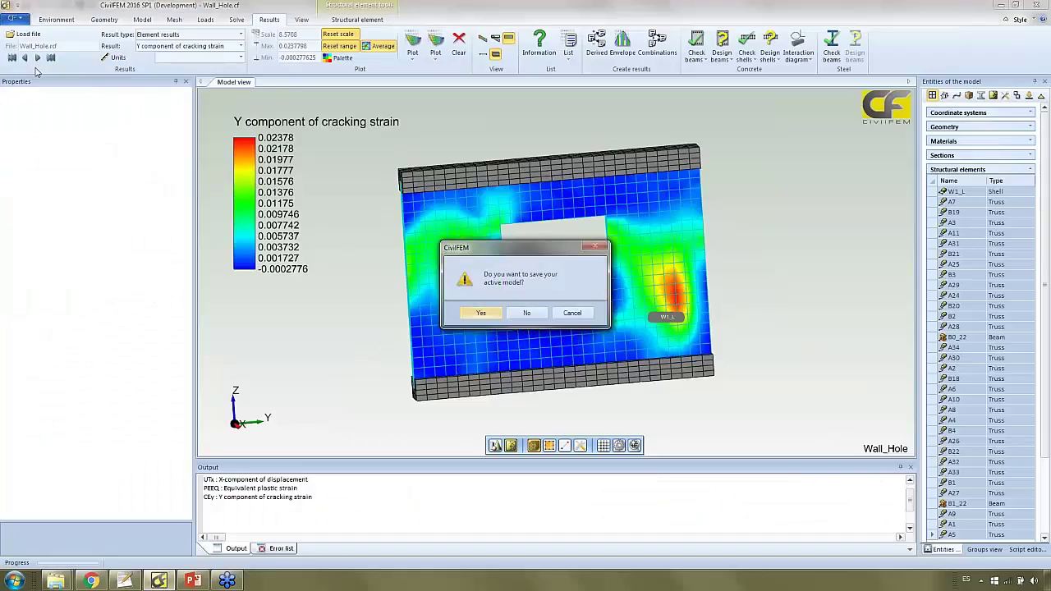
pyautogui.click(519, 316)
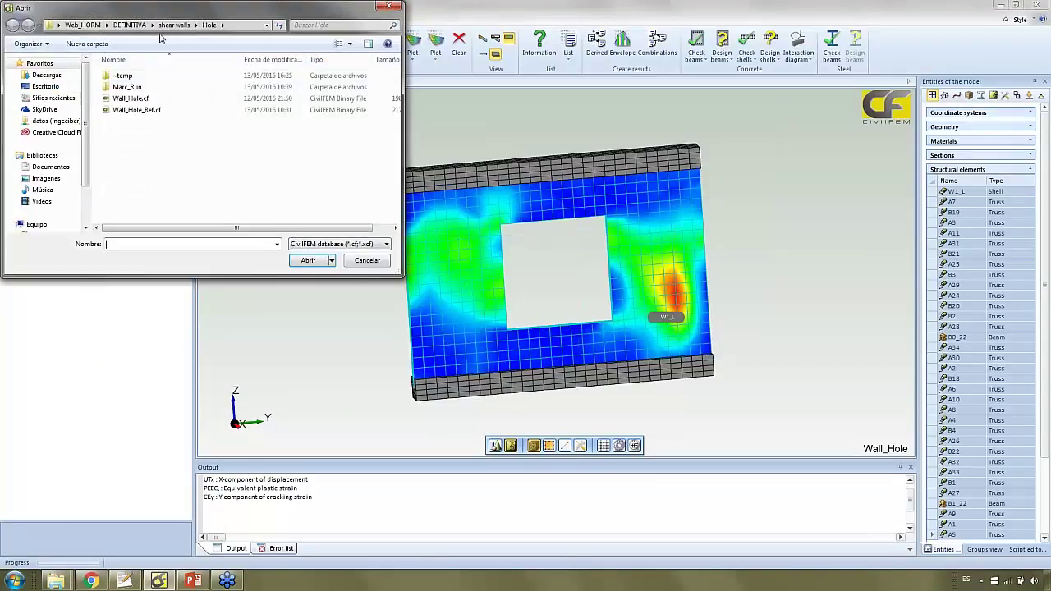
pyautogui.click(131, 25)
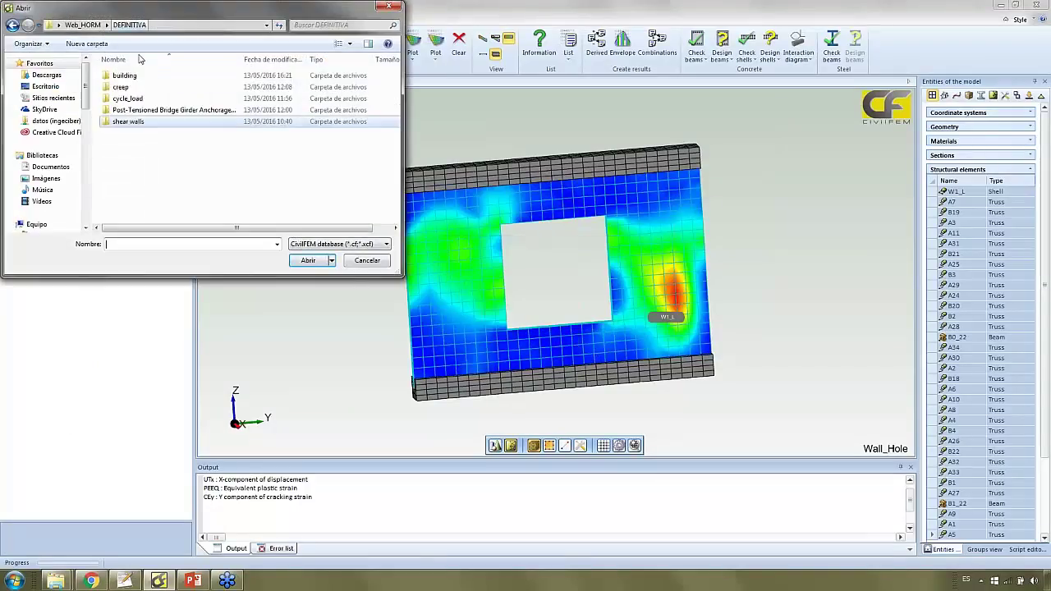
pyautogui.doubleClick(141, 99)
pyautogui.click(144, 87)
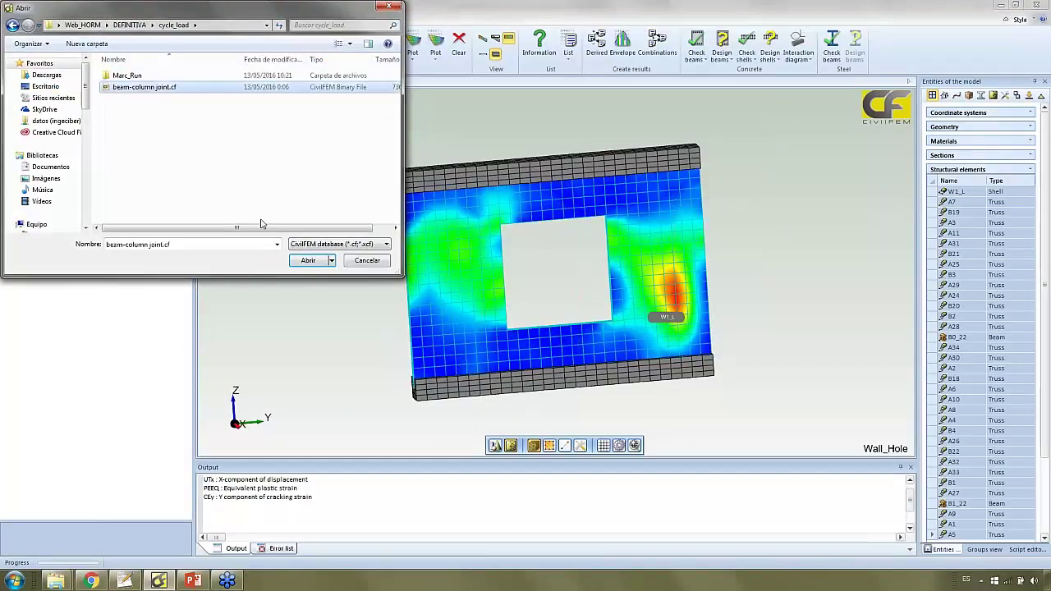
pyautogui.click(305, 261)
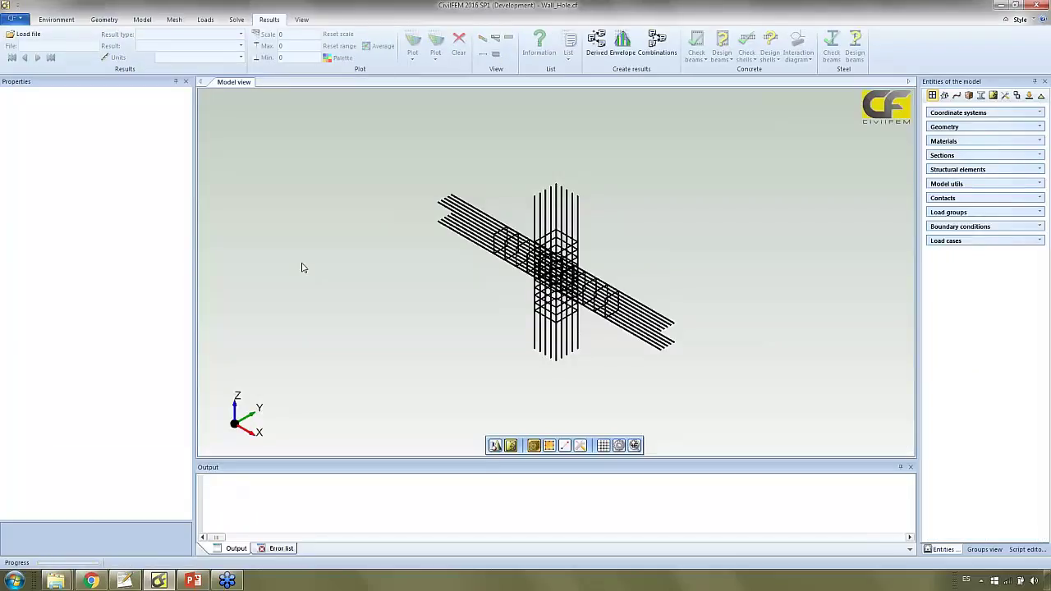
# Zoom and orbit the reinforcement cage to inspect the bars from several angles, including along X.
pyautogui.scroll(3, 515, 330)
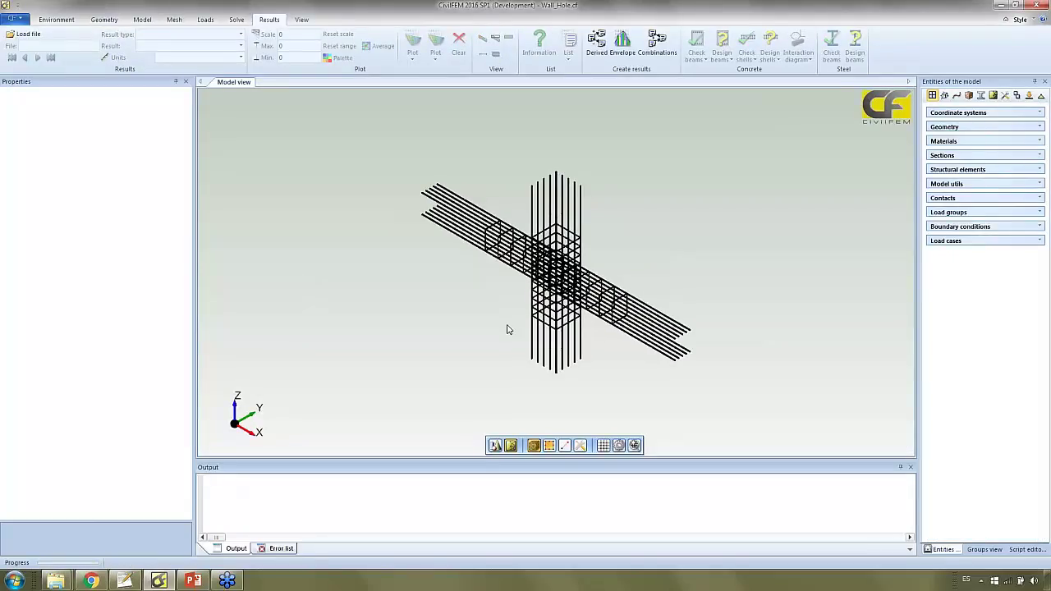
pyautogui.scroll(5, 512, 326)
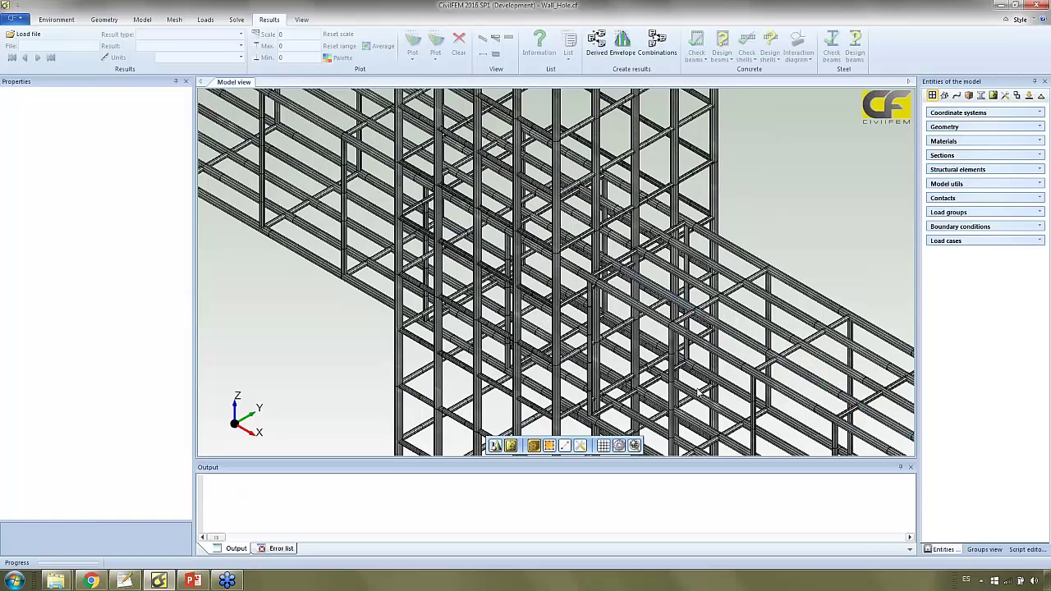
pyautogui.scroll(-2, 624, 304)
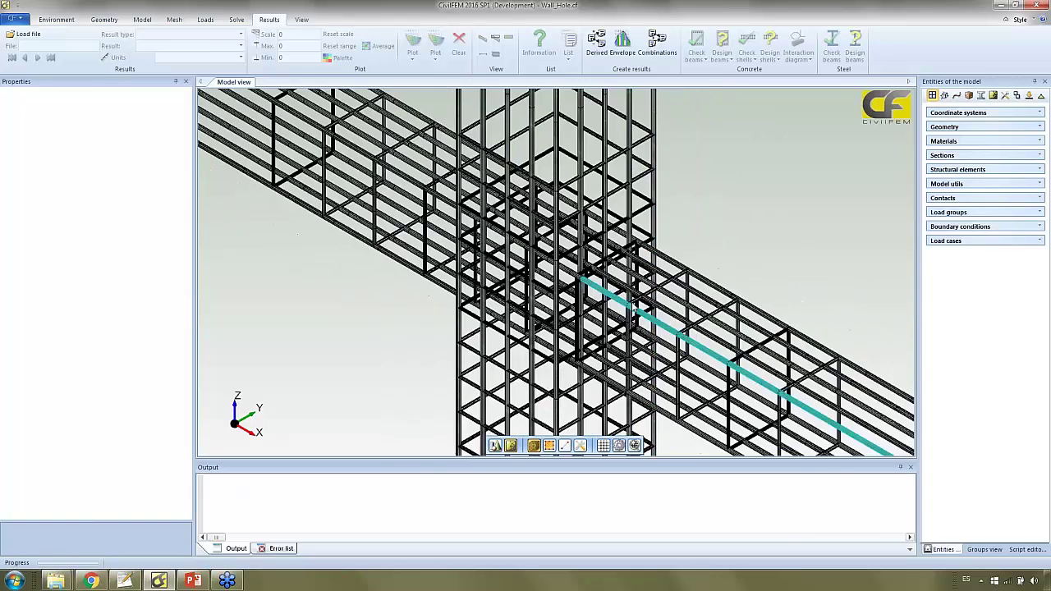
pyautogui.moveTo(659, 318); pyautogui.dragTo(585, 251, button='middle')
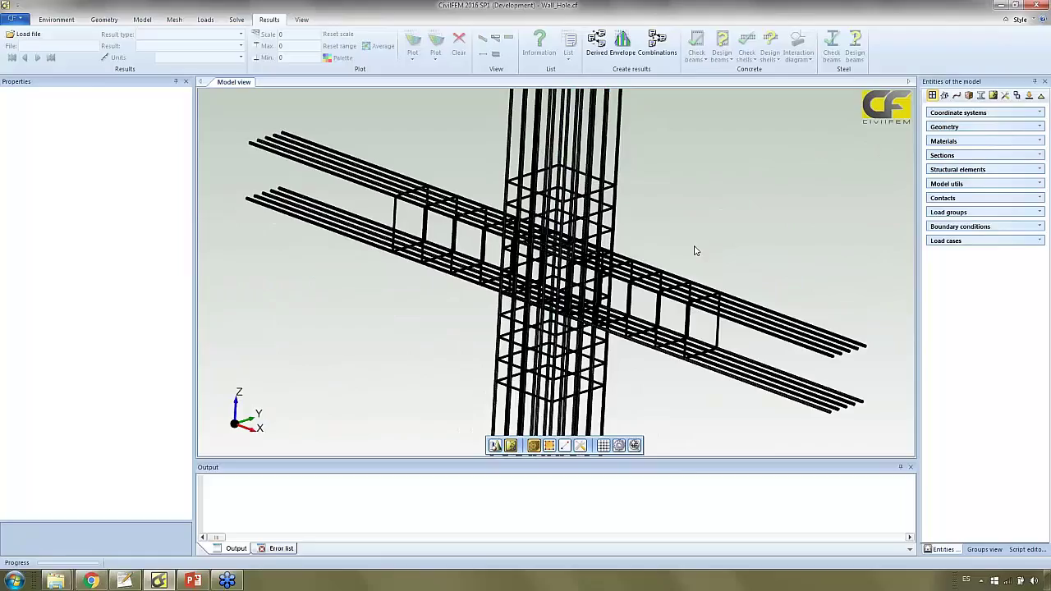
pyautogui.moveTo(700, 233); pyautogui.dragTo(689, 227, button='middle')
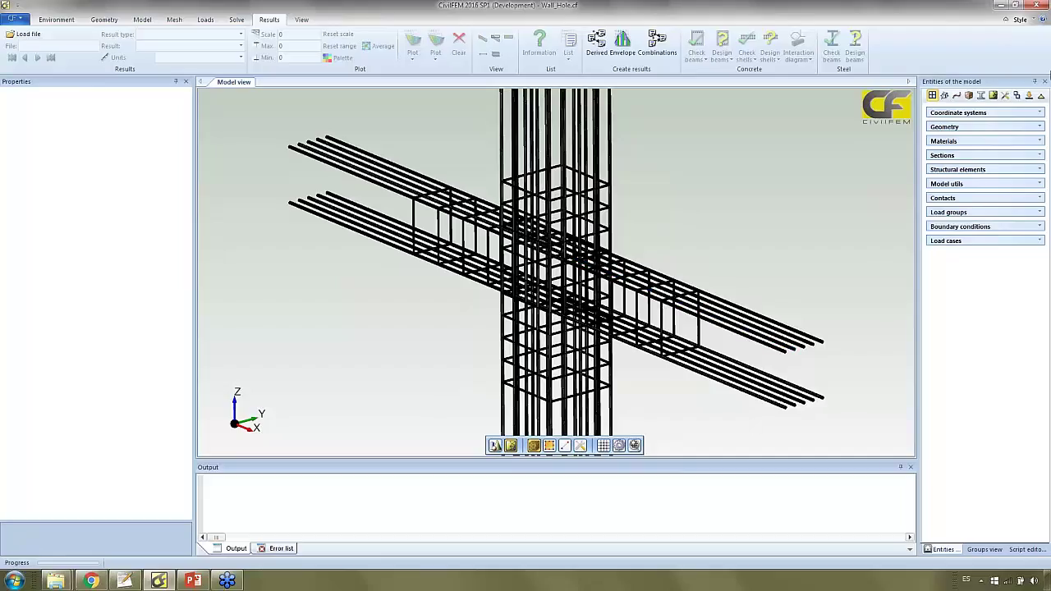
# Select all structural elements and show column, beam1 and beam2 as solid meshed concrete.
pyautogui.click(957, 169)
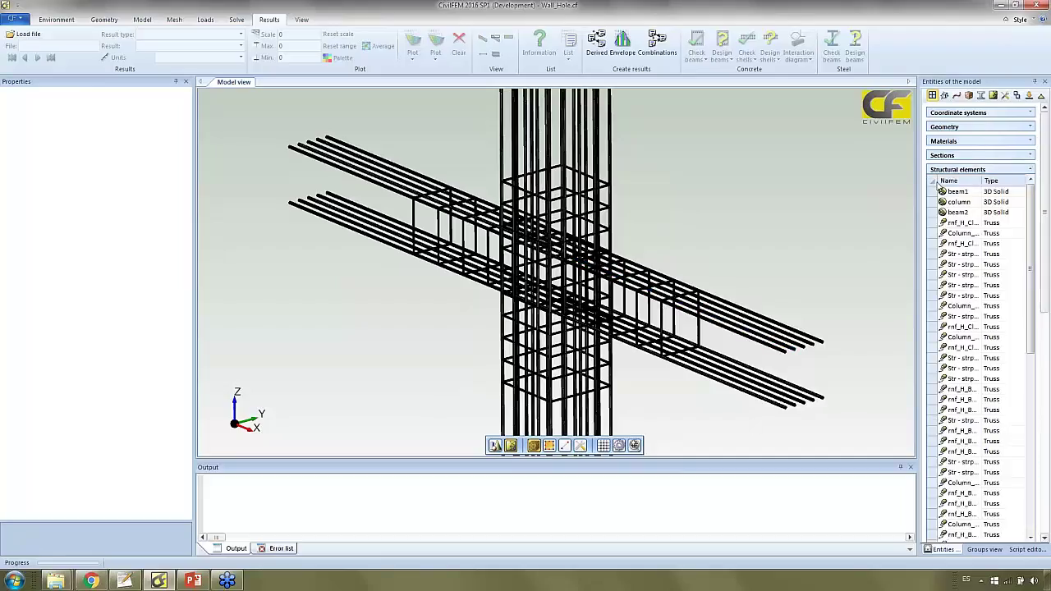
pyautogui.click(955, 185)
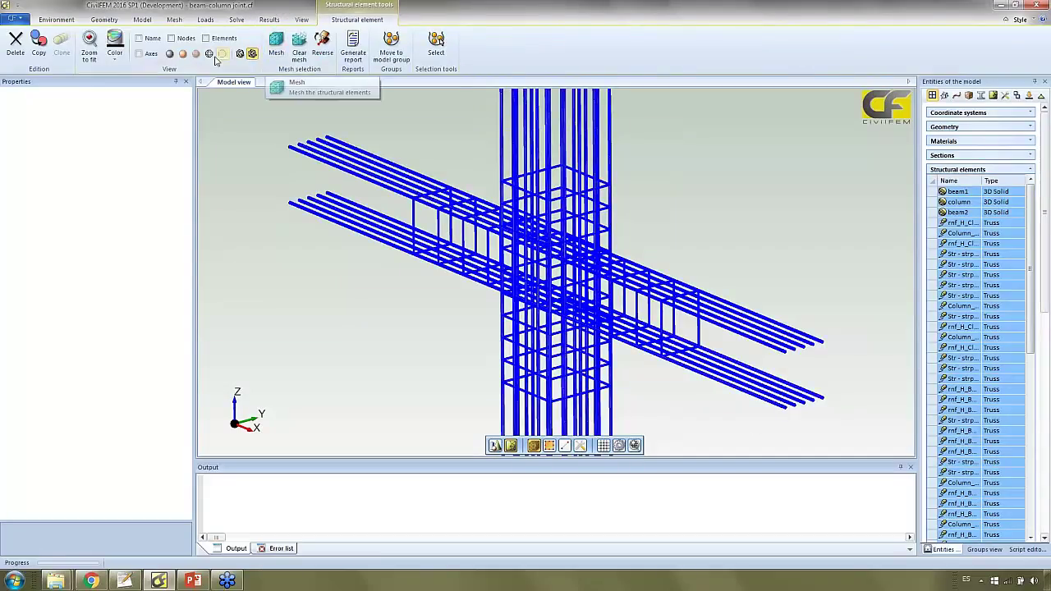
pyautogui.click(170, 54)
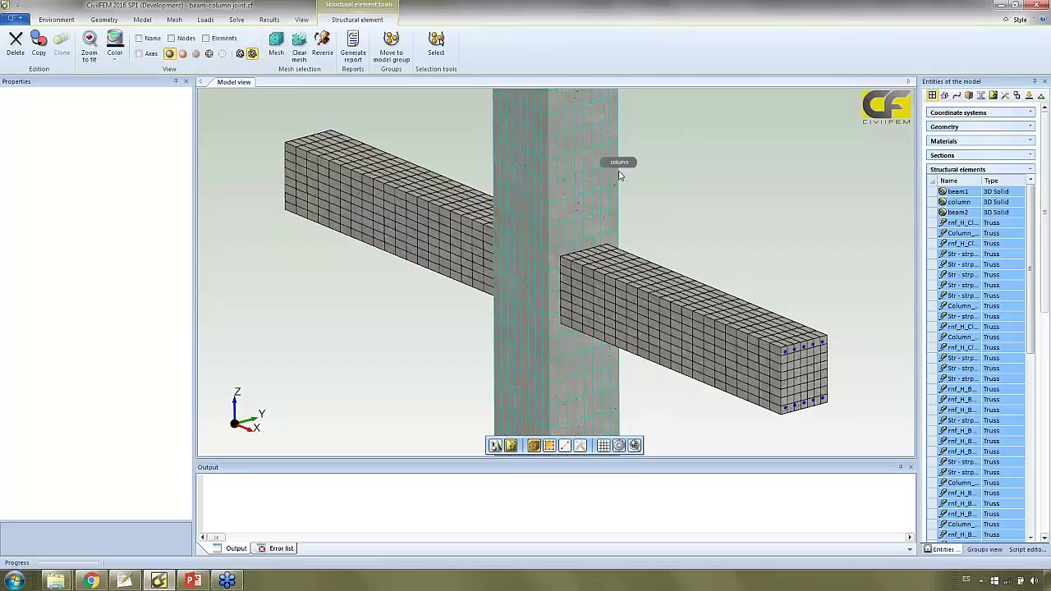
pyautogui.moveTo(615, 184); pyautogui.dragTo(573, 261, button='middle')
pyautogui.scroll(5, 590, 291)
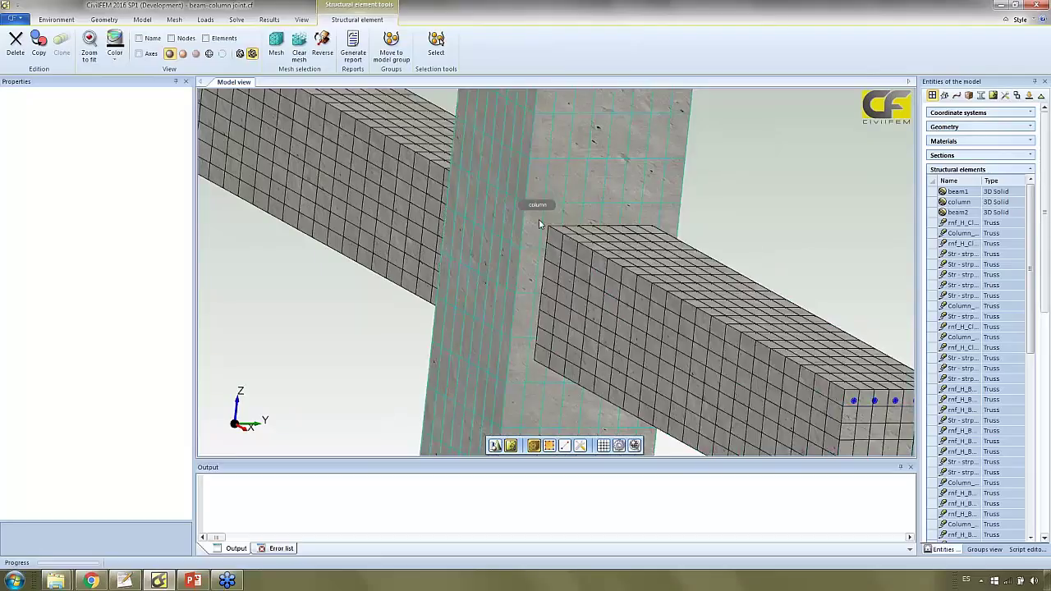
pyautogui.moveTo(539, 219); pyautogui.dragTo(605, 261, button='middle')
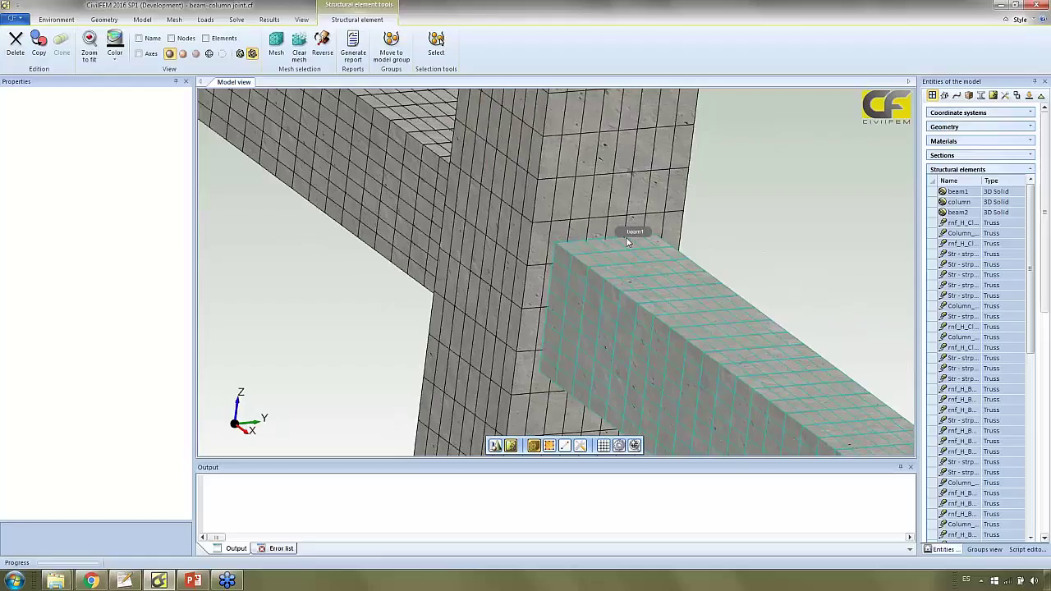
pyautogui.click(1029, 170)
# Expand the Contacts list to reveal glue contacts column_b2 and column_B1.
pyautogui.click(1030, 173)
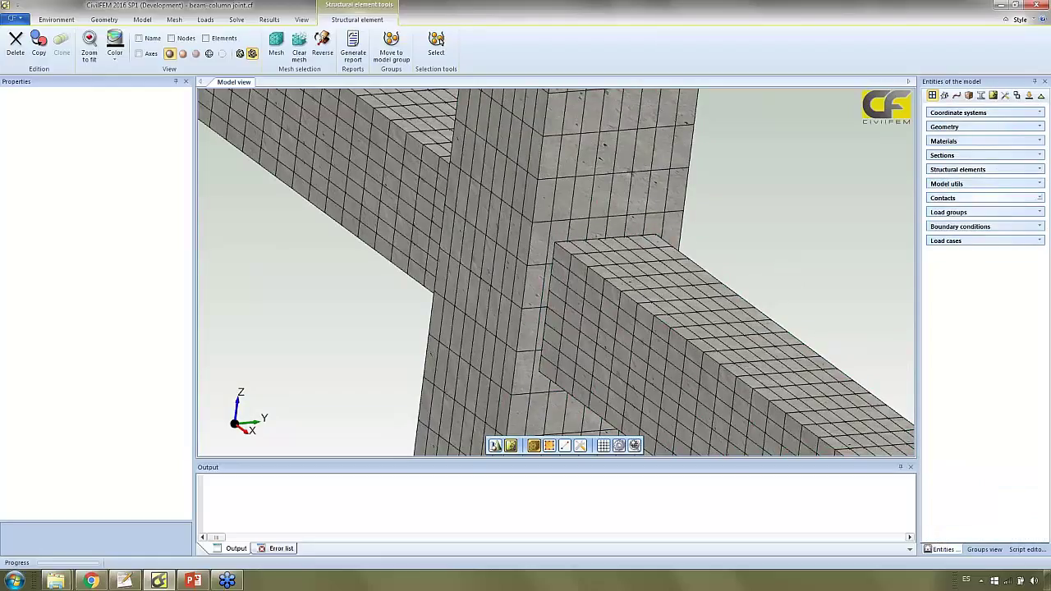
pyautogui.click(969, 198)
pyautogui.click(949, 233)
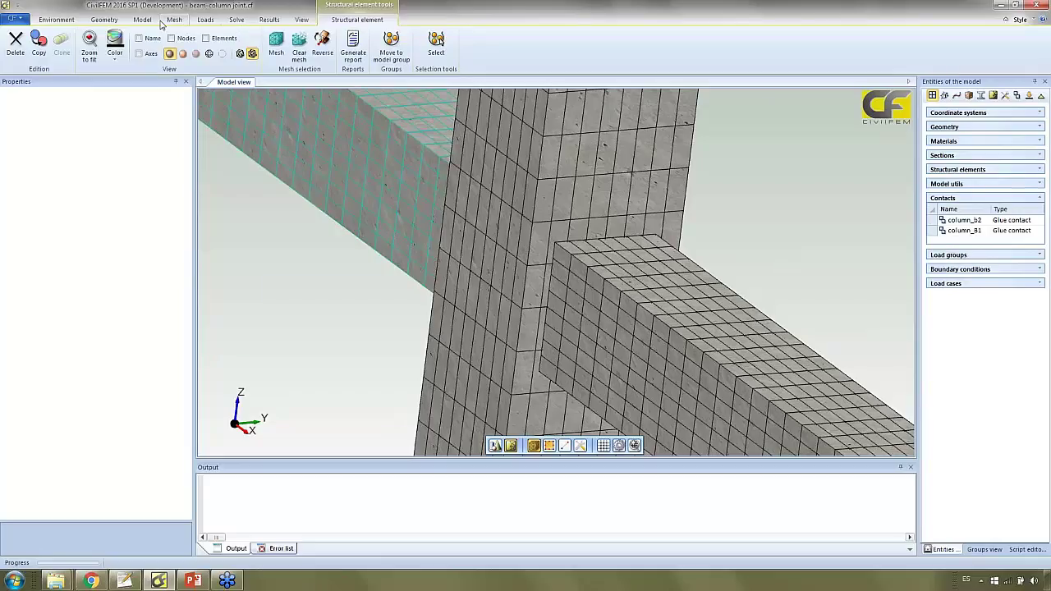
# Begin a column–beam1 contact pair, then cancel it without adding it.
pyautogui.click(174, 20)
pyautogui.click(253, 46)
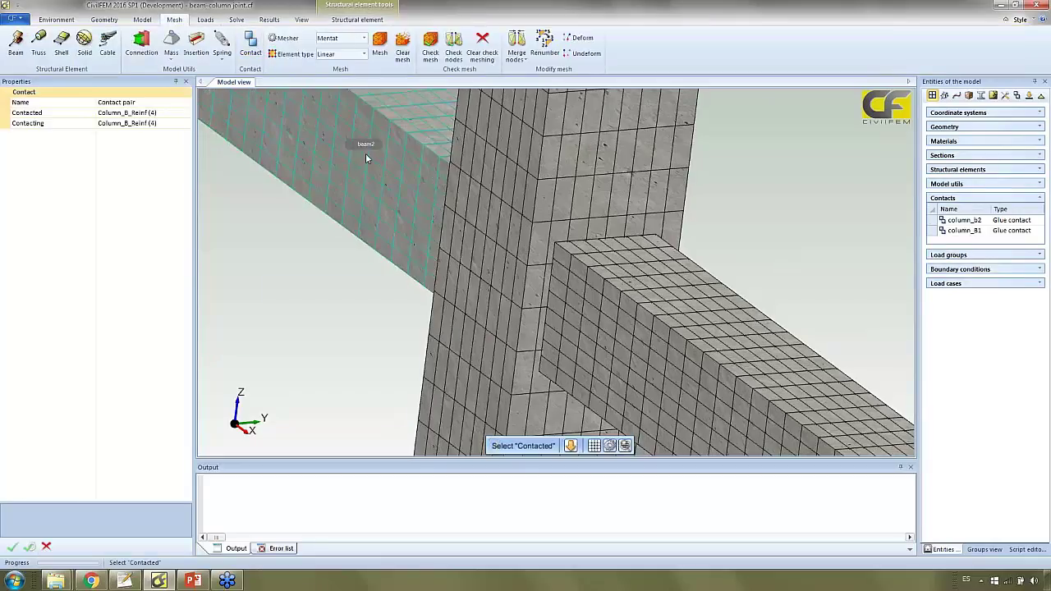
pyautogui.click(520, 208)
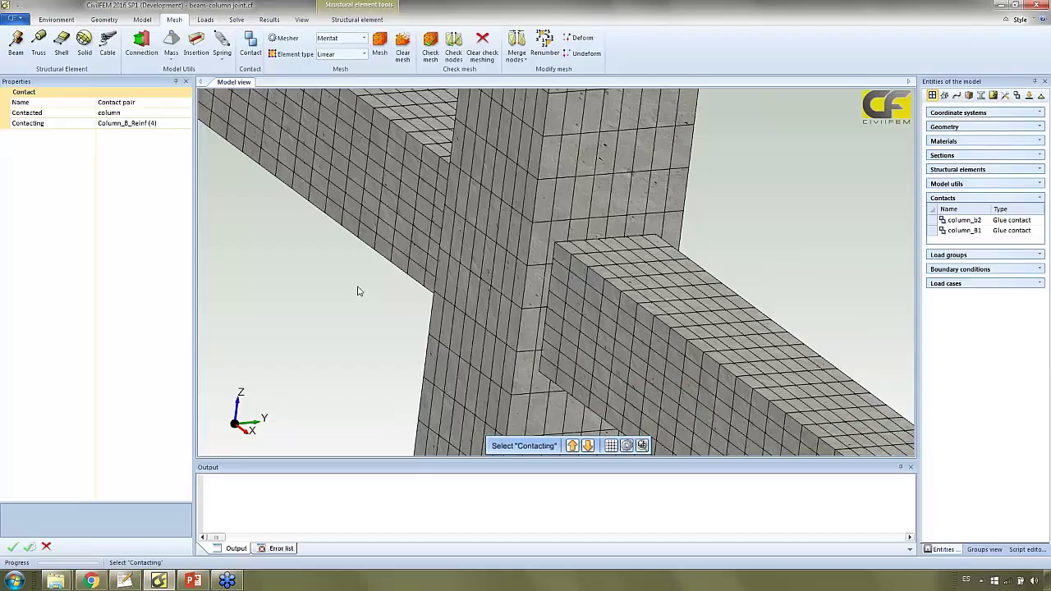
pyautogui.click(606, 327)
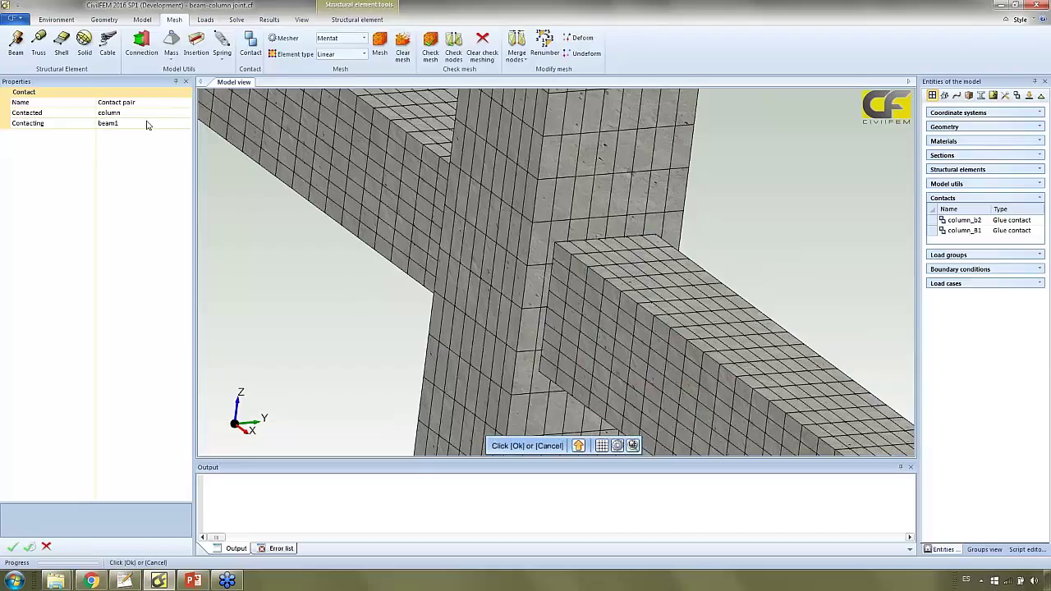
pyautogui.click(46, 546)
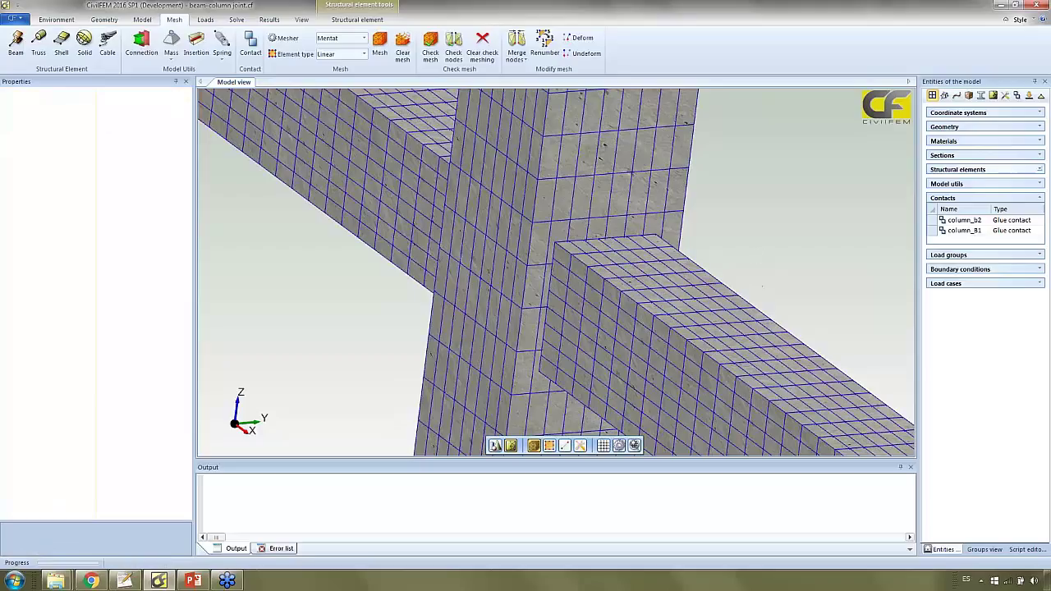
pyautogui.moveTo(699, 180); pyautogui.dragTo(649, 251, button='middle')
pyautogui.scroll(5, 649, 250)
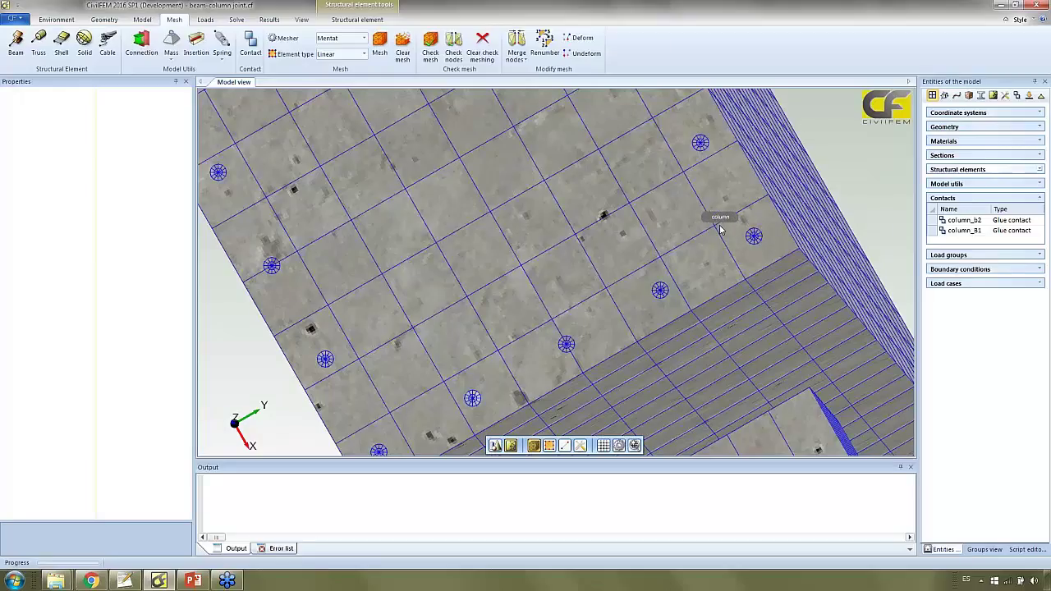
pyautogui.moveTo(746, 236)
pyautogui.mouseDown(button='middle')
pyautogui.moveTo(759, 243)
pyautogui.moveTo(749, 222)
pyautogui.mouseUp(button='middle')
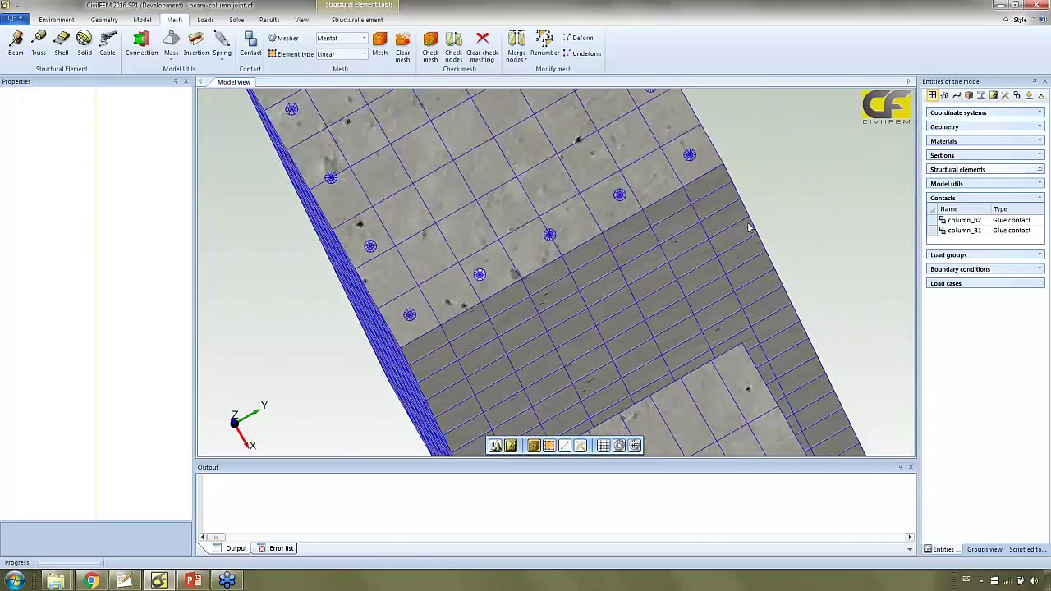
# Start an insertion with the column as first element, cancel it, and orbit the mesh.
pyautogui.click(198, 46)
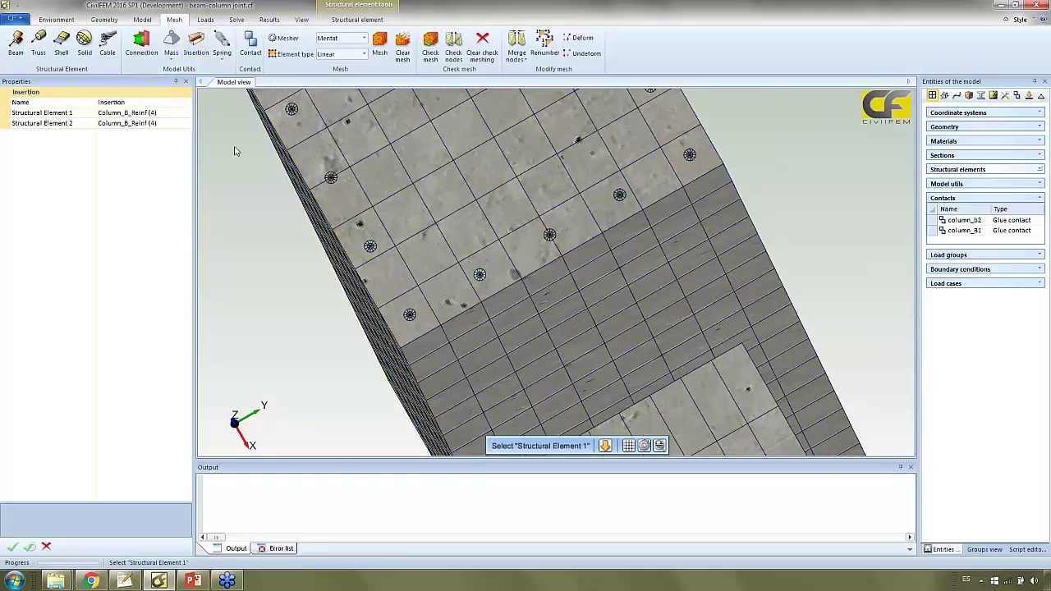
pyautogui.click(460, 161)
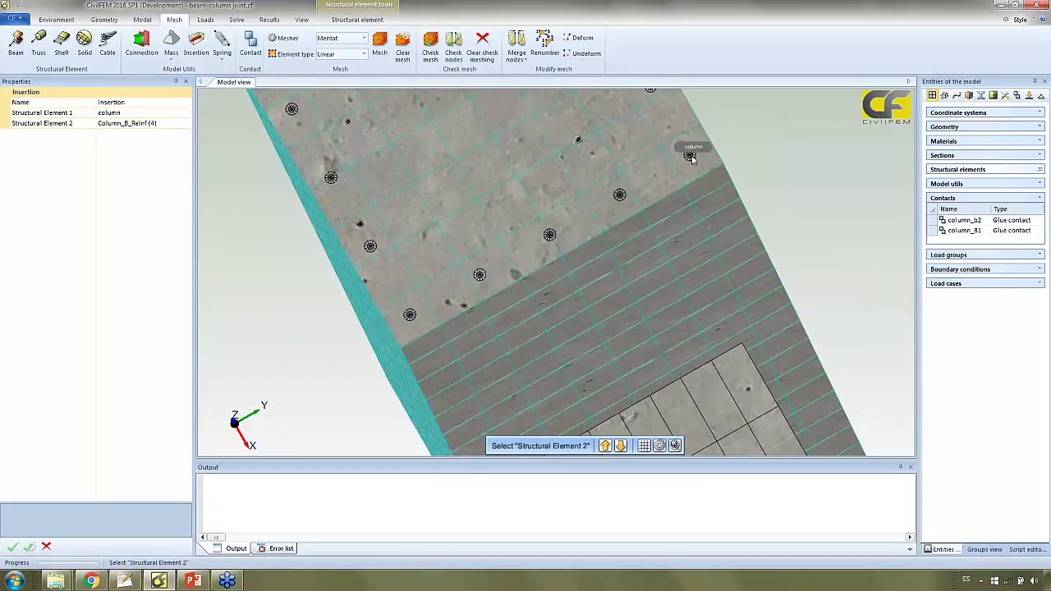
pyautogui.click(47, 548)
pyautogui.moveTo(680, 265); pyautogui.dragTo(697, 252, button='middle')
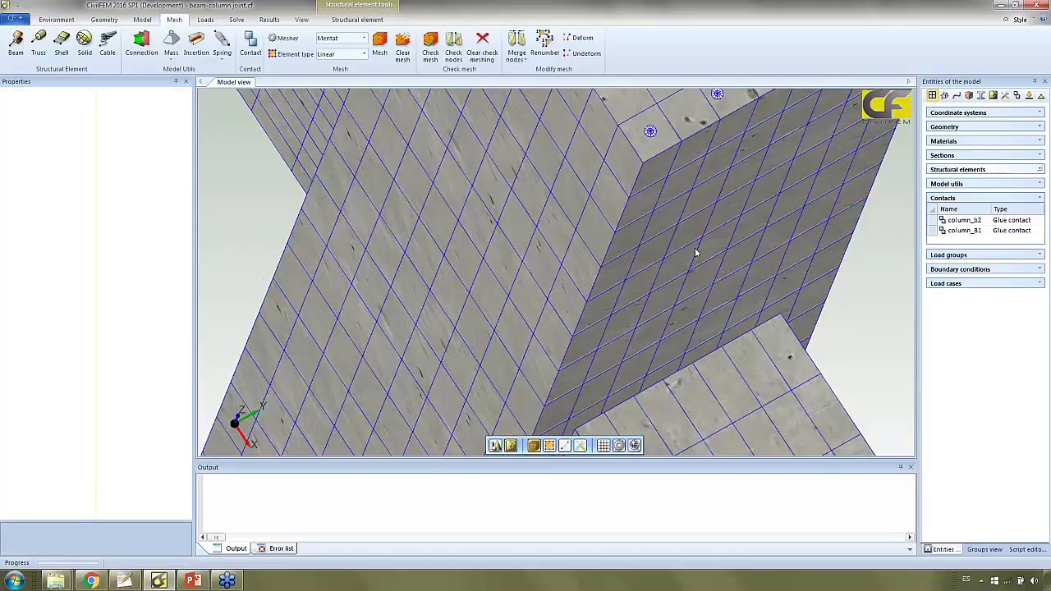
pyautogui.moveTo(764, 100); pyautogui.dragTo(713, 139, button='middle')
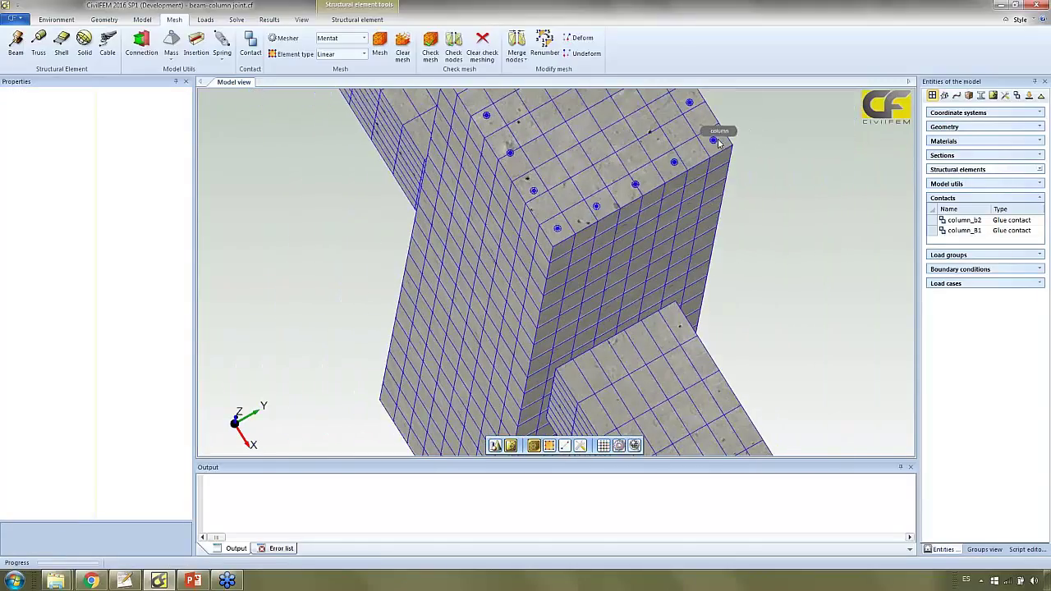
pyautogui.moveTo(717, 239); pyautogui.dragTo(722, 293, button='middle')
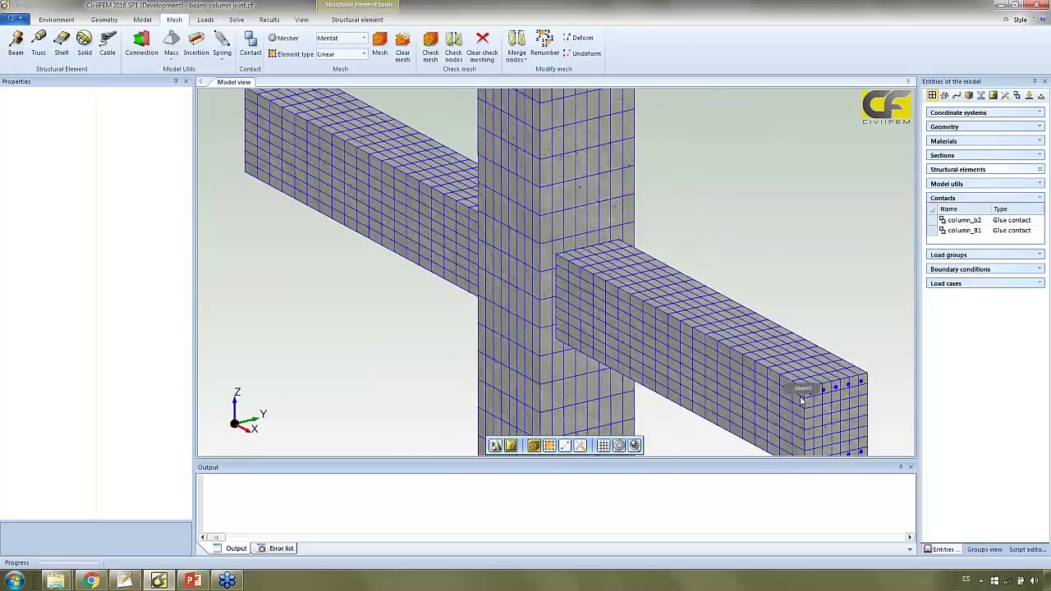
pyautogui.moveTo(809, 338); pyautogui.dragTo(826, 371, button='middle')
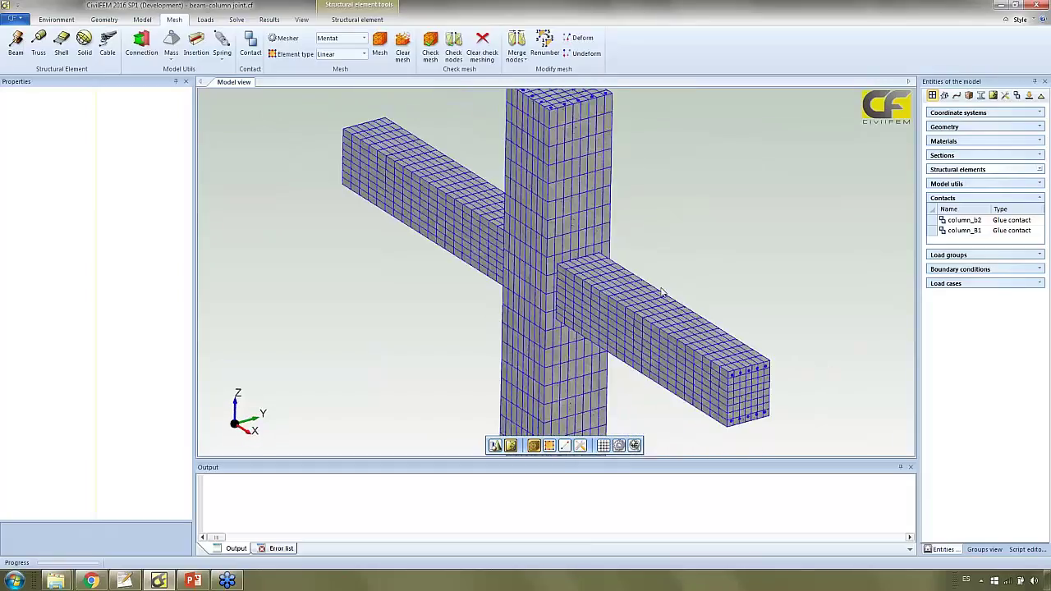
pyautogui.moveTo(641, 239); pyautogui.dragTo(657, 287, button='middle')
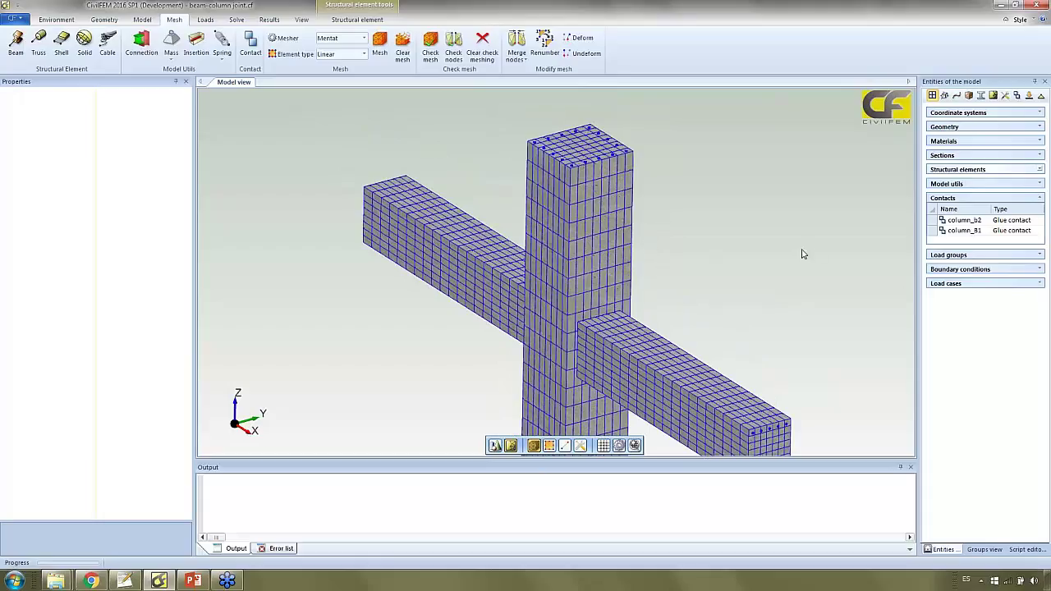
pyautogui.moveTo(621, 238); pyautogui.dragTo(722, 246)
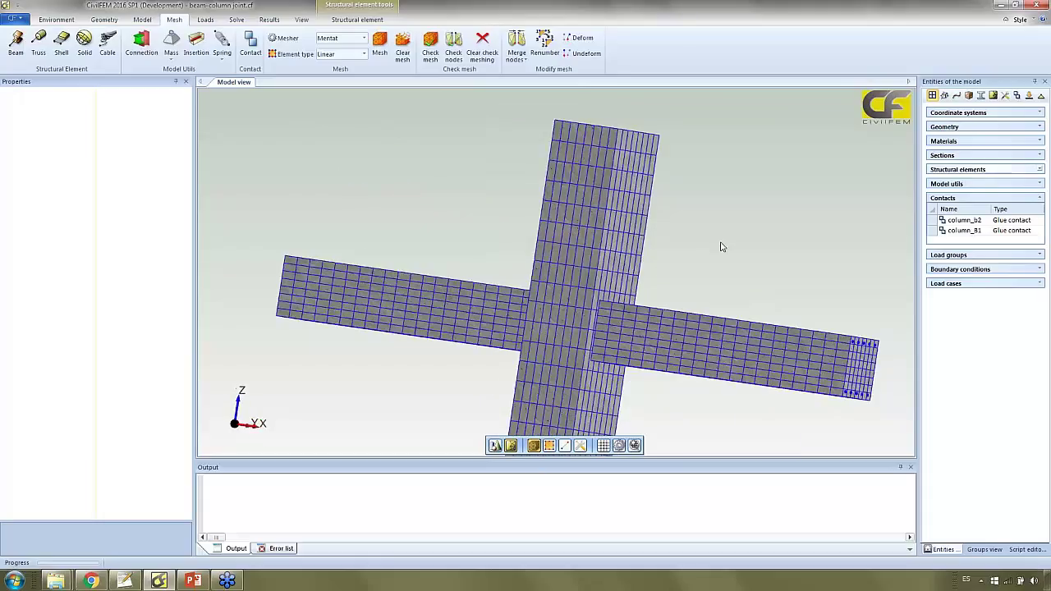
pyautogui.moveTo(776, 333); pyautogui.dragTo(750, 291)
pyautogui.press('Home')
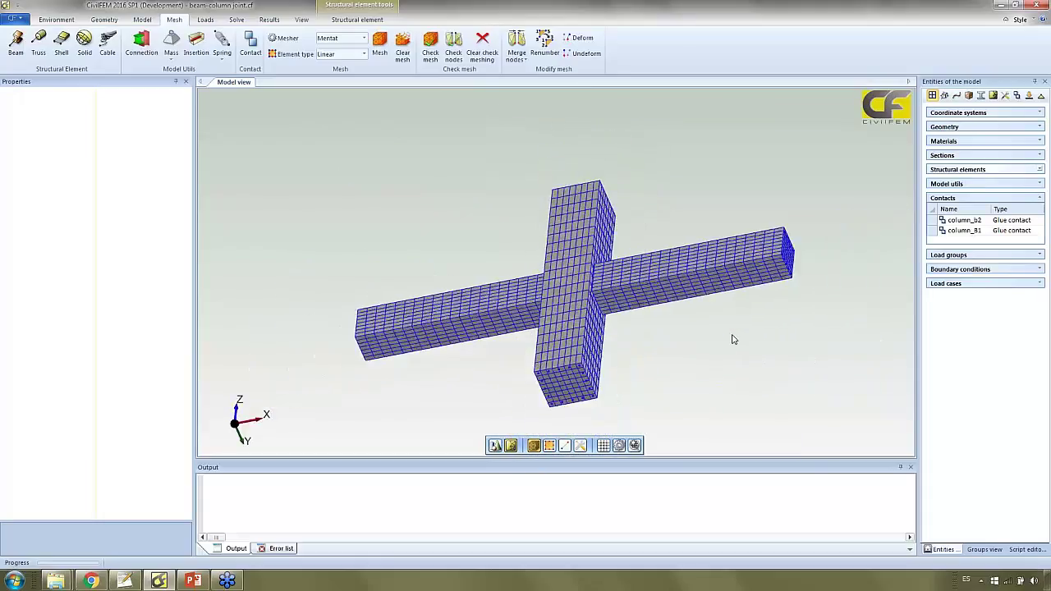
pyautogui.moveTo(512, 293); pyautogui.dragTo(522, 409)
# Snap to front view and expand the Load cases list showing CL_1 through CL_21.
pyautogui.press('Home')
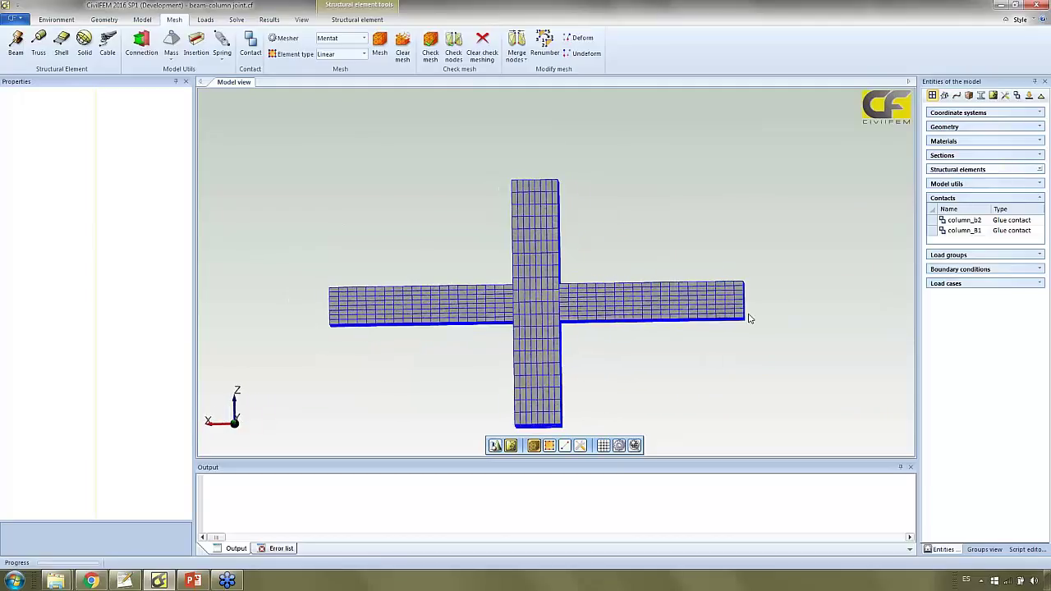
pyautogui.scroll(-1, 714, 308)
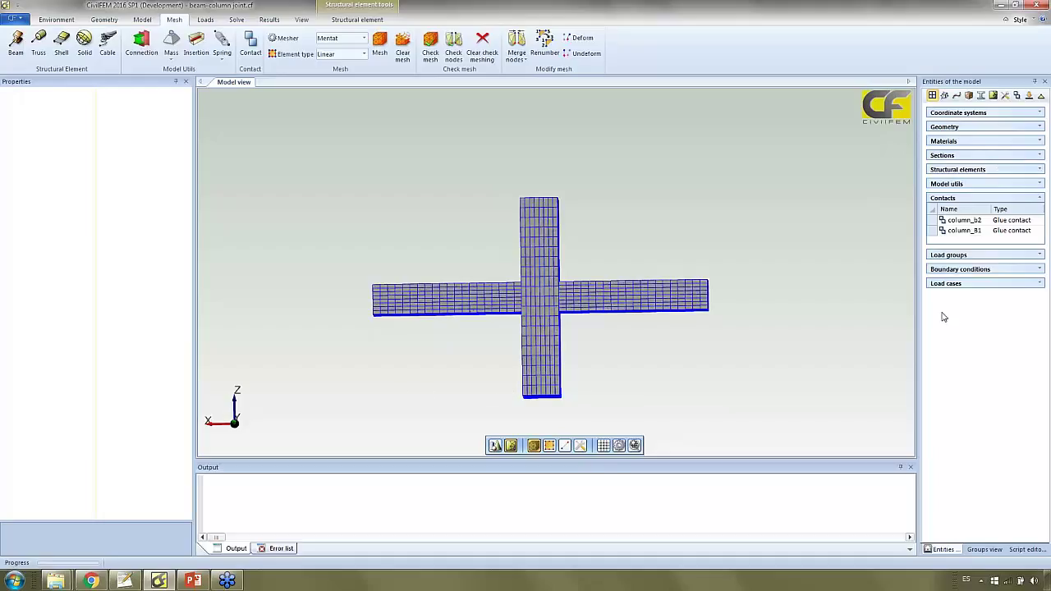
pyautogui.click(973, 284)
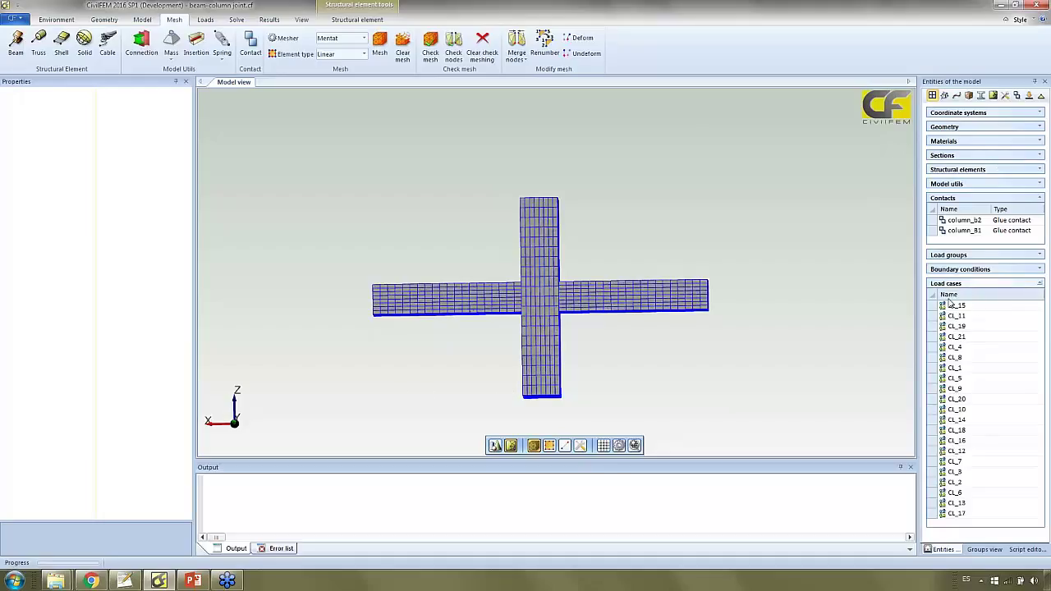
pyautogui.hotkey('ctrl', 'a')
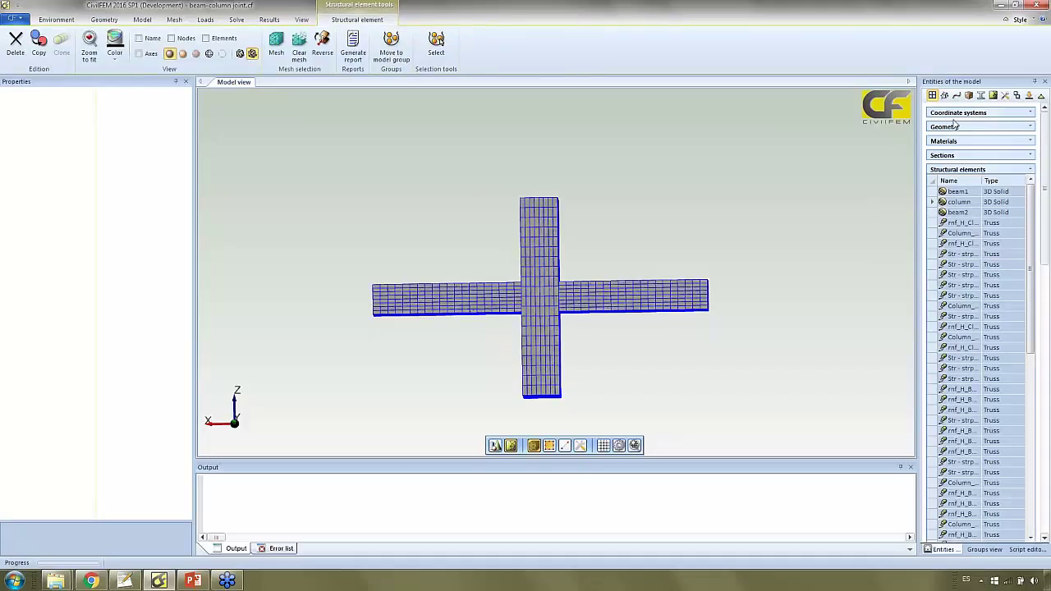
pyautogui.click(933, 97)
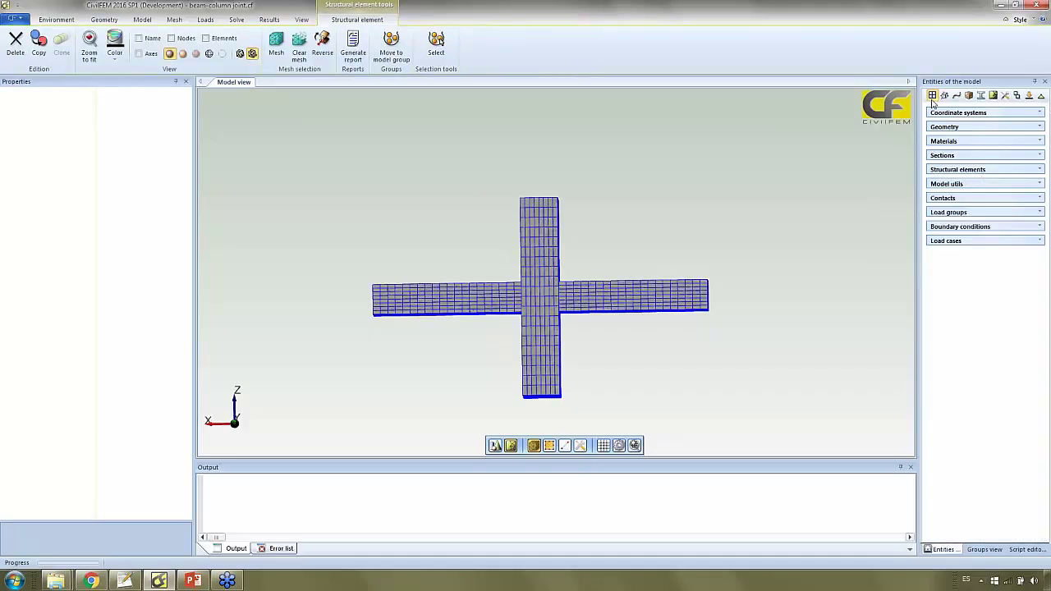
pyautogui.click(956, 241)
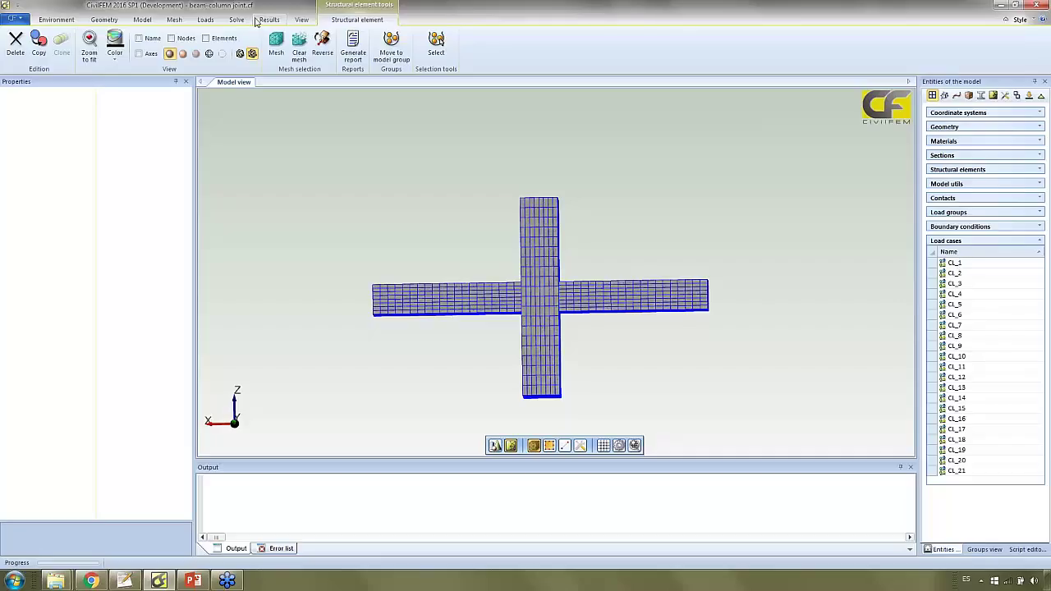
# Plot load group forceH_1 on the mesh, then switch to forceH_3.
pyautogui.click(205, 20)
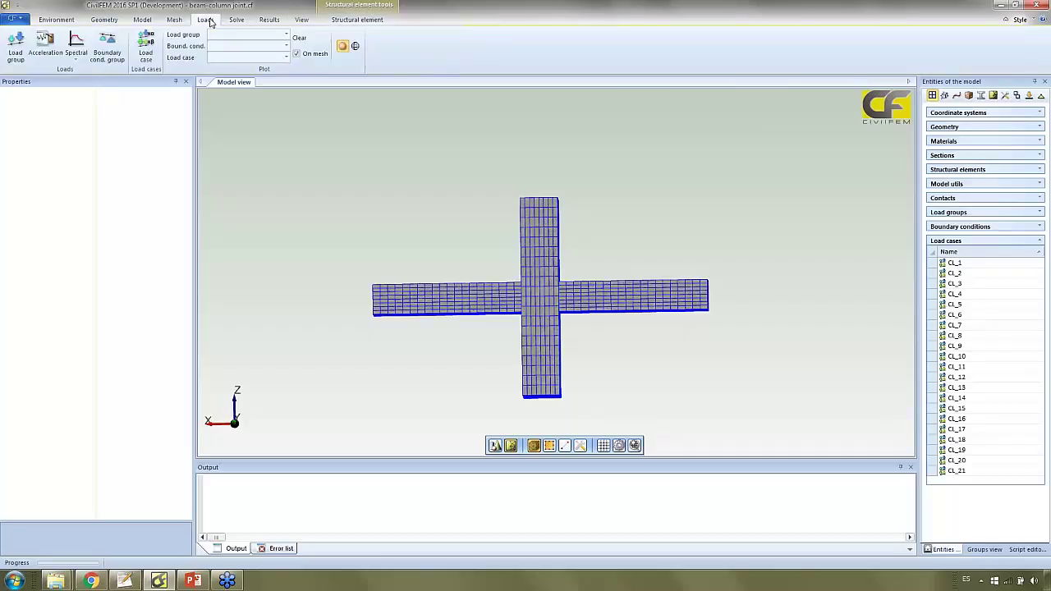
pyautogui.click(286, 36)
pyautogui.click(274, 66)
pyautogui.moveTo(633, 396); pyautogui.dragTo(357, 369, button='middle')
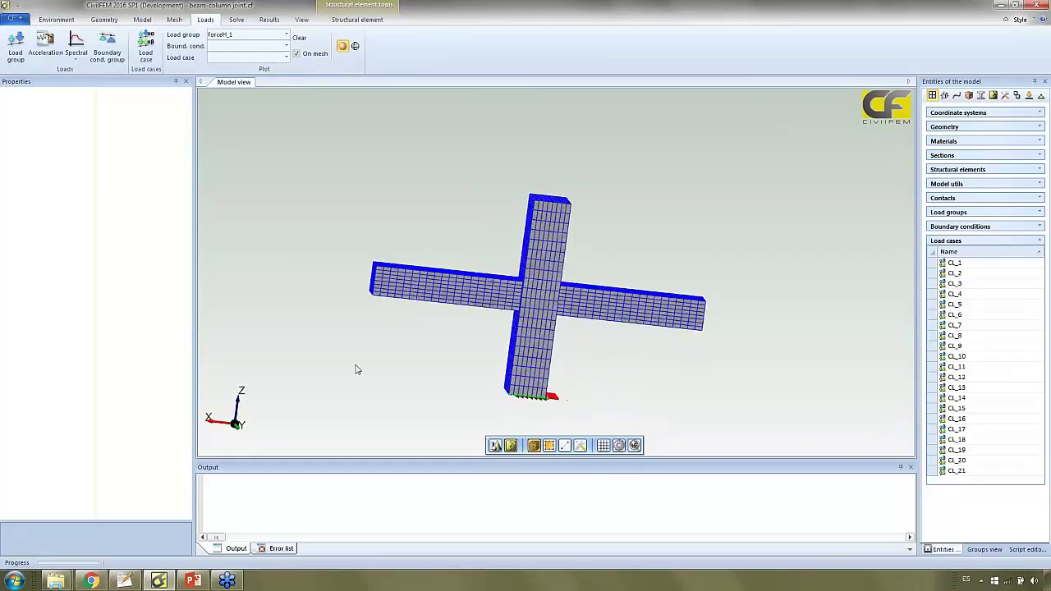
pyautogui.click(286, 35)
pyautogui.click(278, 84)
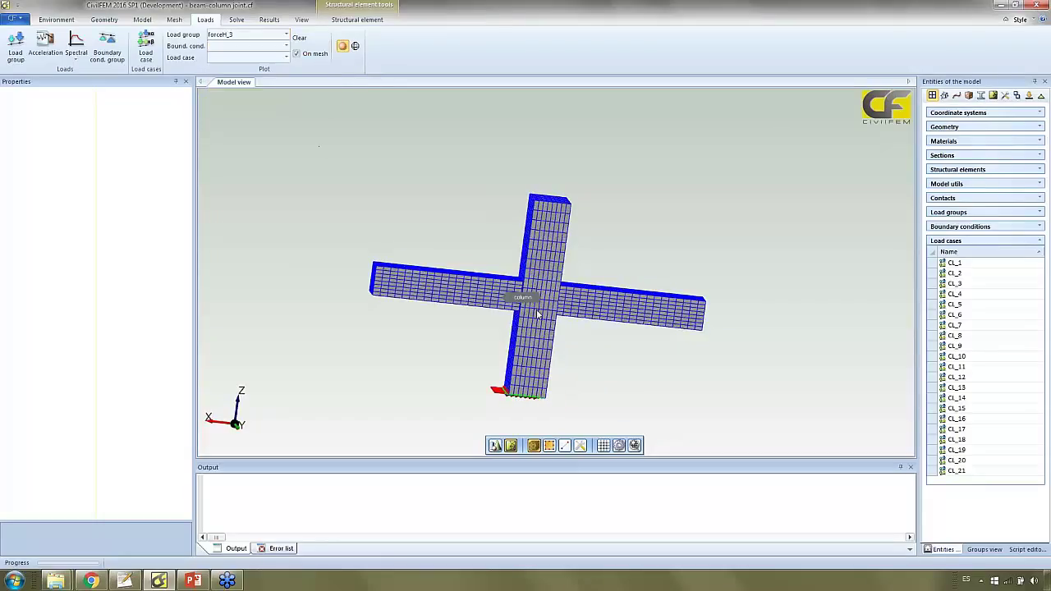
# Orbit around the loaded column to a near-front view and bring up the results-file dialog.
pyautogui.moveTo(772, 346); pyautogui.dragTo(558, 332, button='middle')
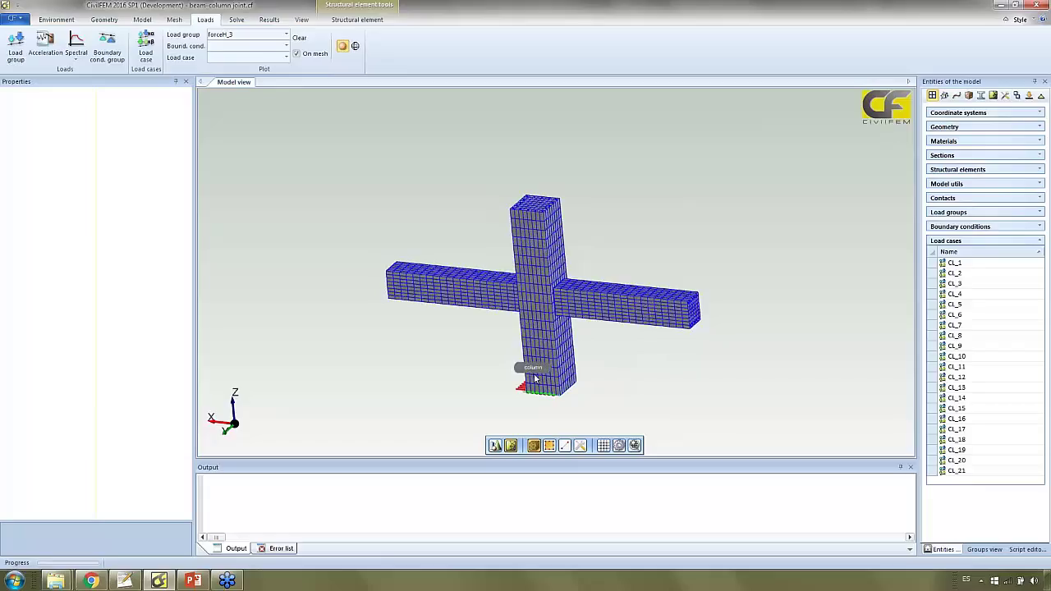
pyautogui.moveTo(540, 328); pyautogui.dragTo(483, 397, button='middle')
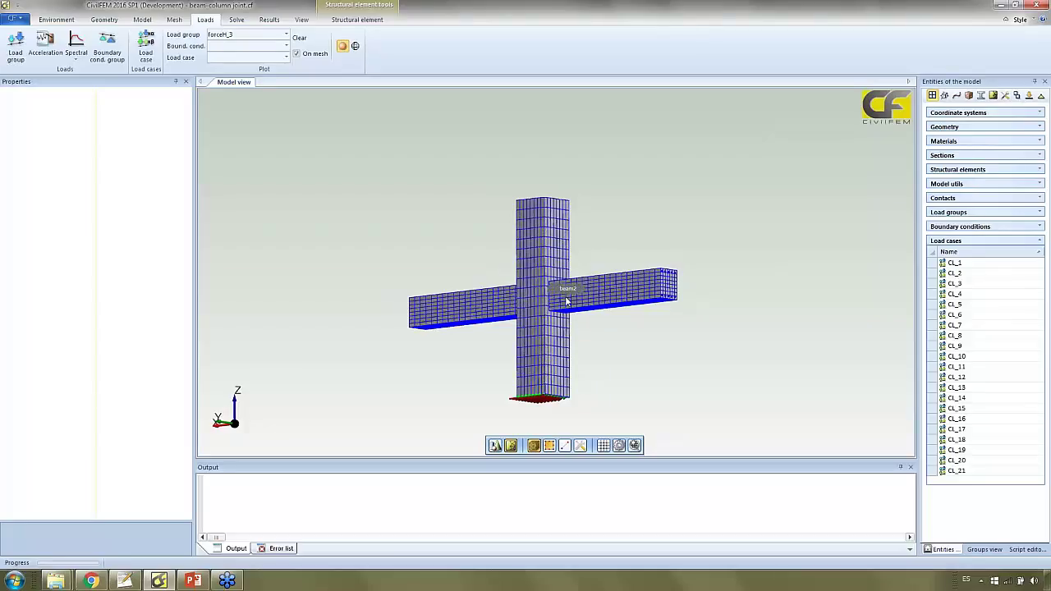
pyautogui.moveTo(566, 302); pyautogui.dragTo(566, 230, button='middle')
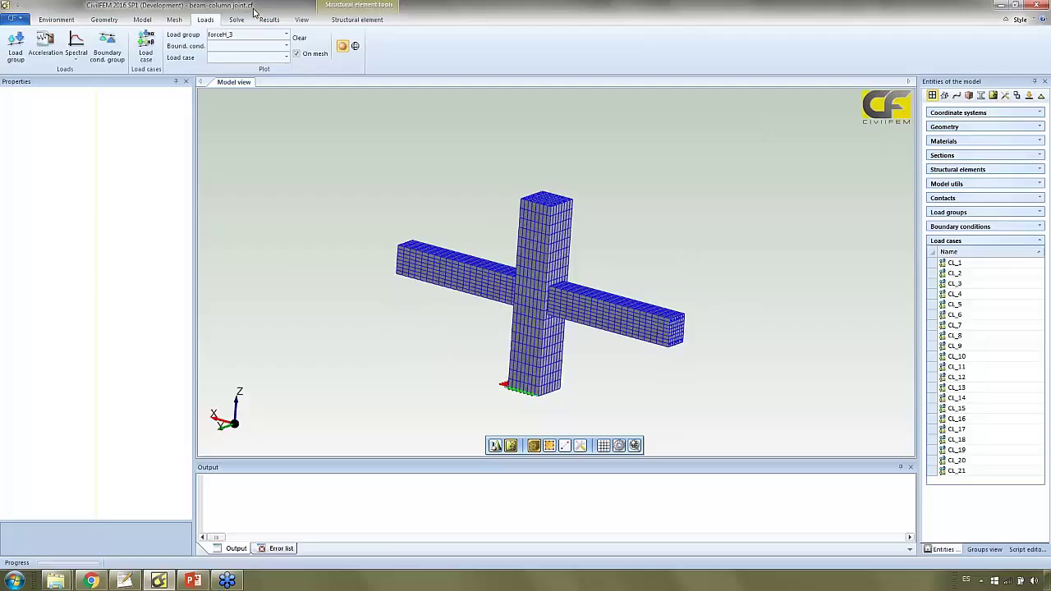
pyautogui.click(270, 19)
pyautogui.click(33, 34)
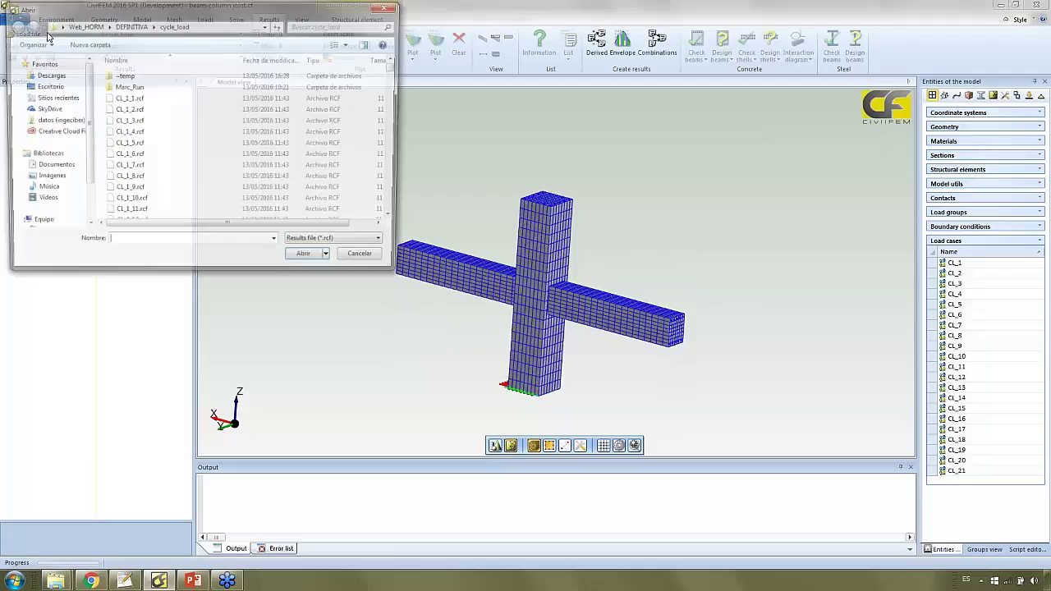
# Load the CL_1_1.rcf results file and orbit to a near-front view.
pyautogui.click(141, 100)
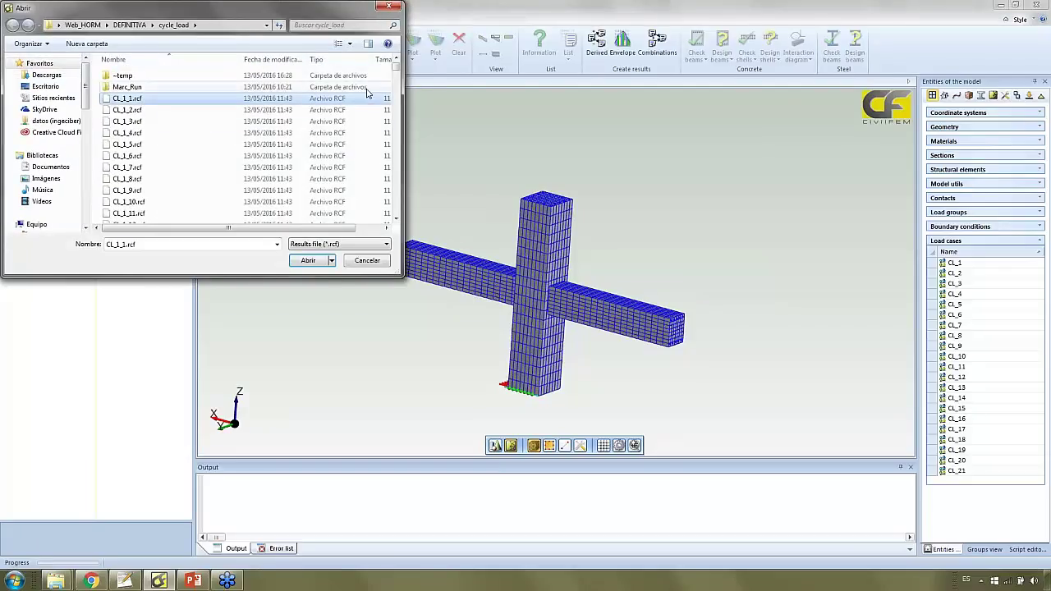
pyautogui.moveTo(394, 72); pyautogui.dragTo(395, 69)
pyautogui.click(308, 261)
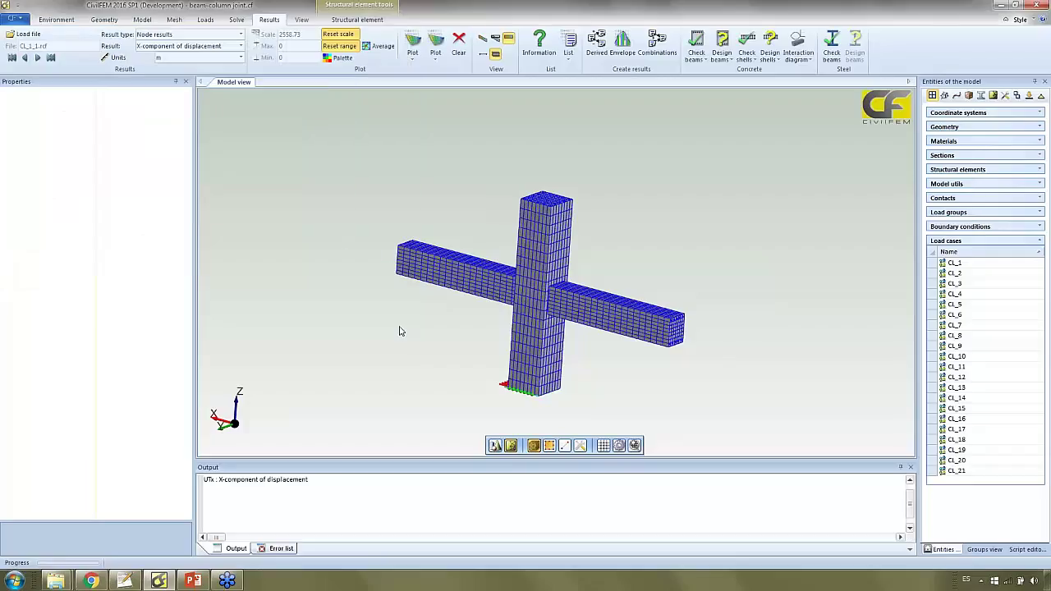
pyautogui.moveTo(622, 192); pyautogui.dragTo(624, 156, button='middle')
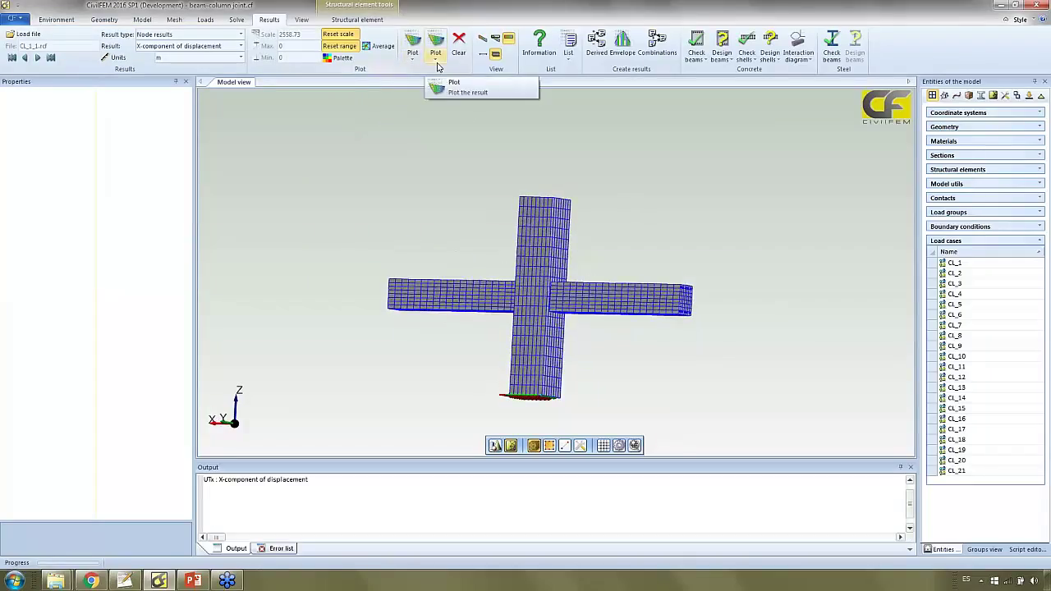
# Draw a time/frequency plot of X-displacement for first node 57.
pyautogui.click(436, 59)
pyautogui.click(448, 82)
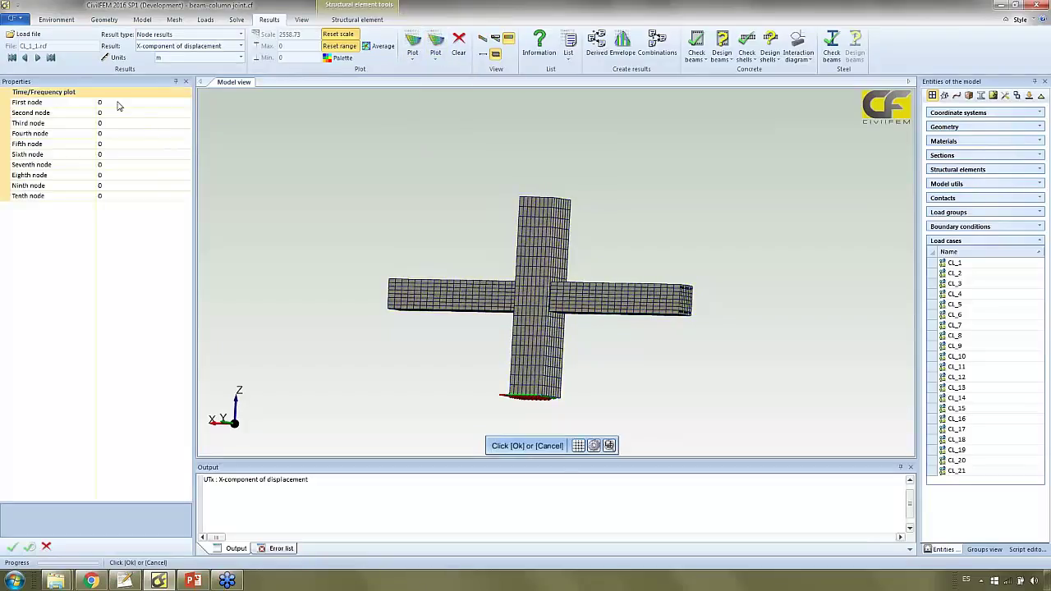
pyautogui.click(117, 105)
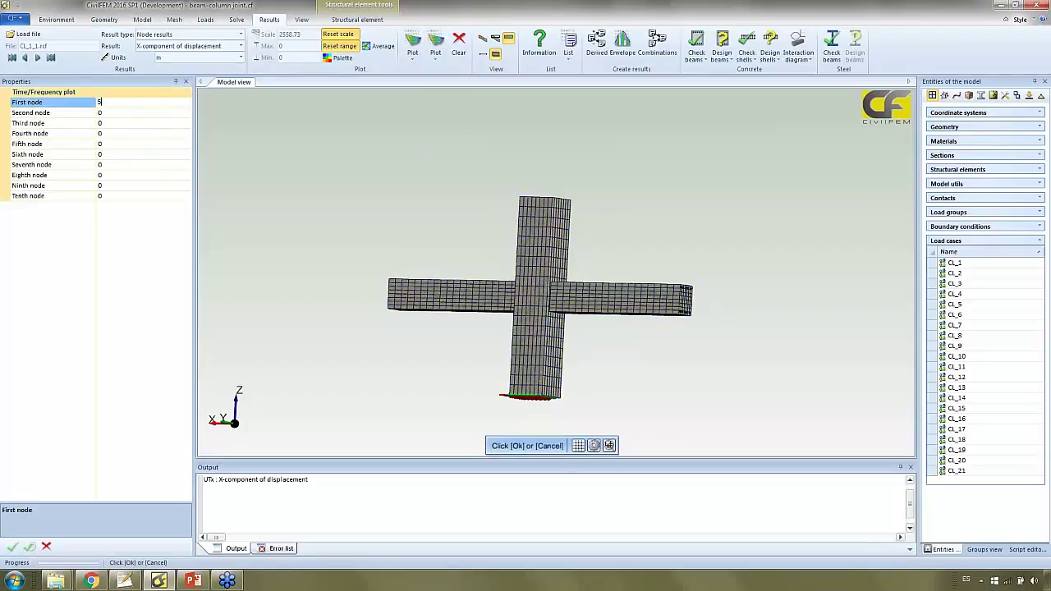
pyautogui.click(12, 546)
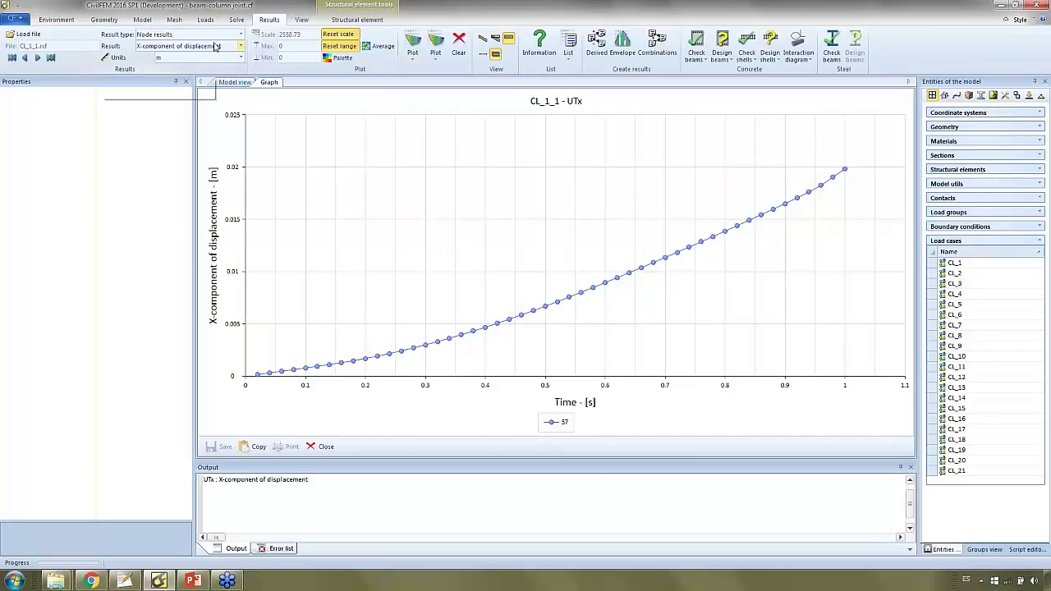
# Step to results file CL_1_50.rcf and orbit the joint to a frontal view.
pyautogui.click(53, 59)
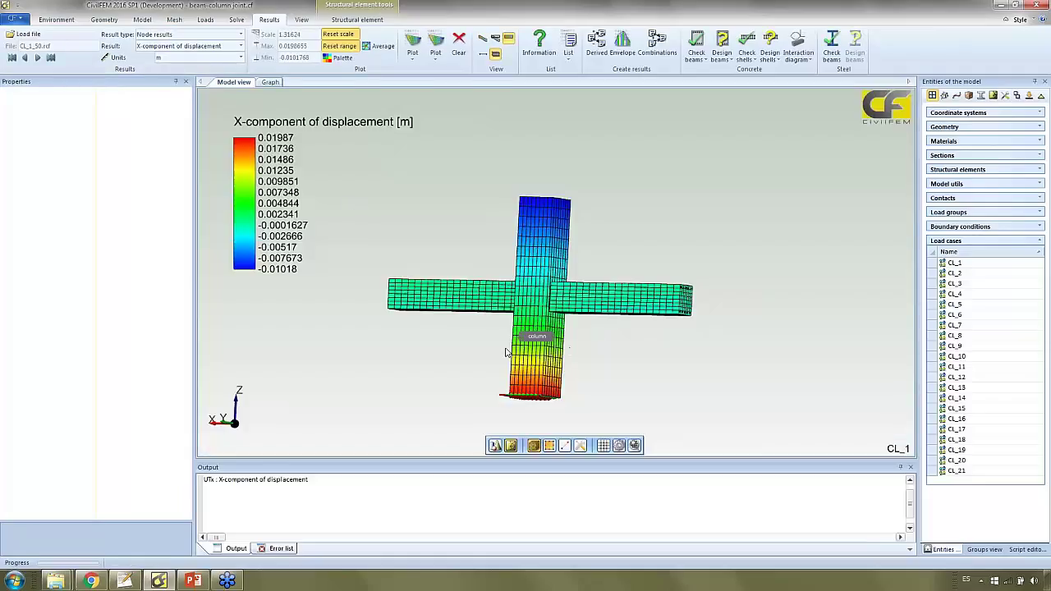
pyautogui.moveTo(506, 353); pyautogui.dragTo(440, 11, button='middle')
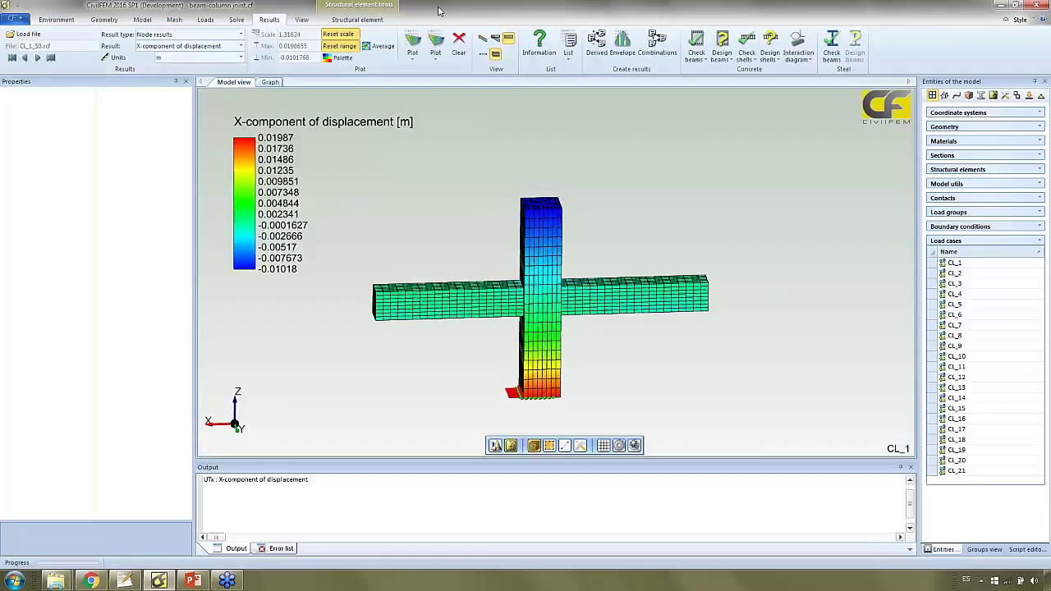
# Replot the CL_1_50 X-displacement, clear the load arrows, and turn the joint to a front view.
pyautogui.click(412, 41)
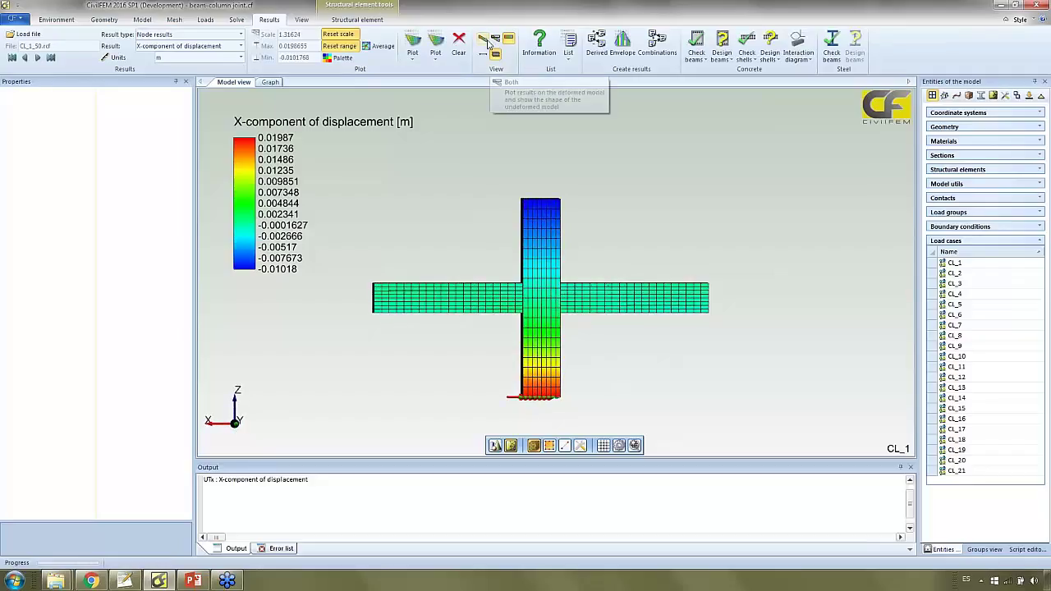
pyautogui.click(417, 44)
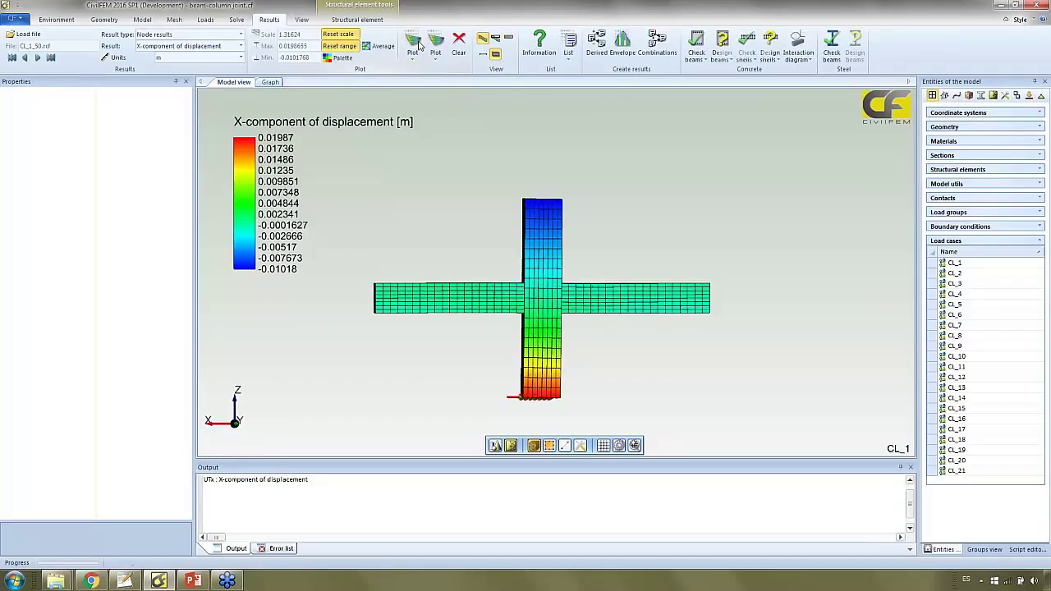
pyautogui.moveTo(530, 405); pyautogui.dragTo(659, 416, button='middle')
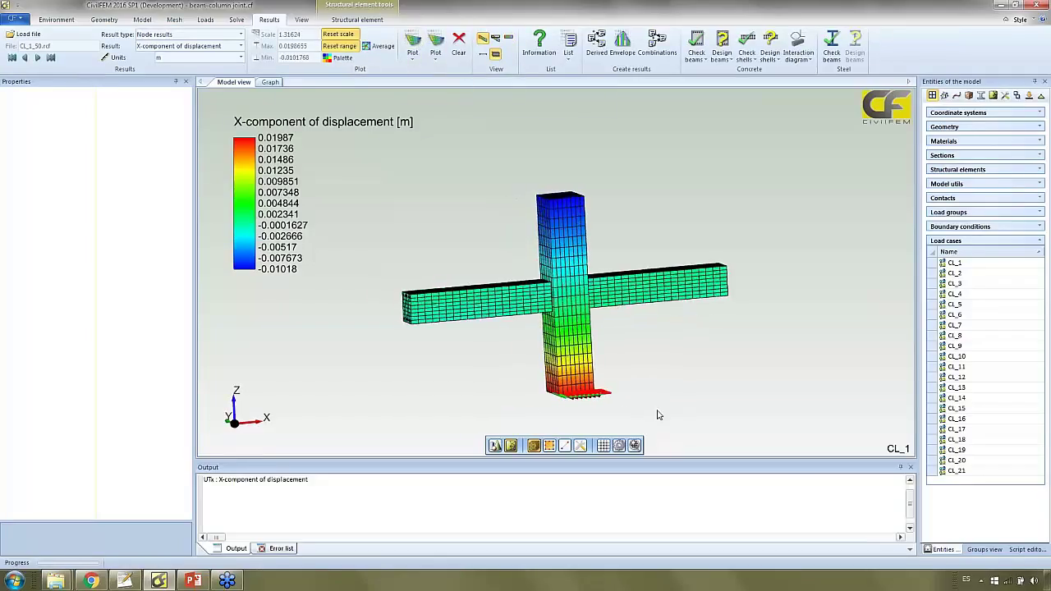
pyautogui.click(205, 20)
pyautogui.click(300, 40)
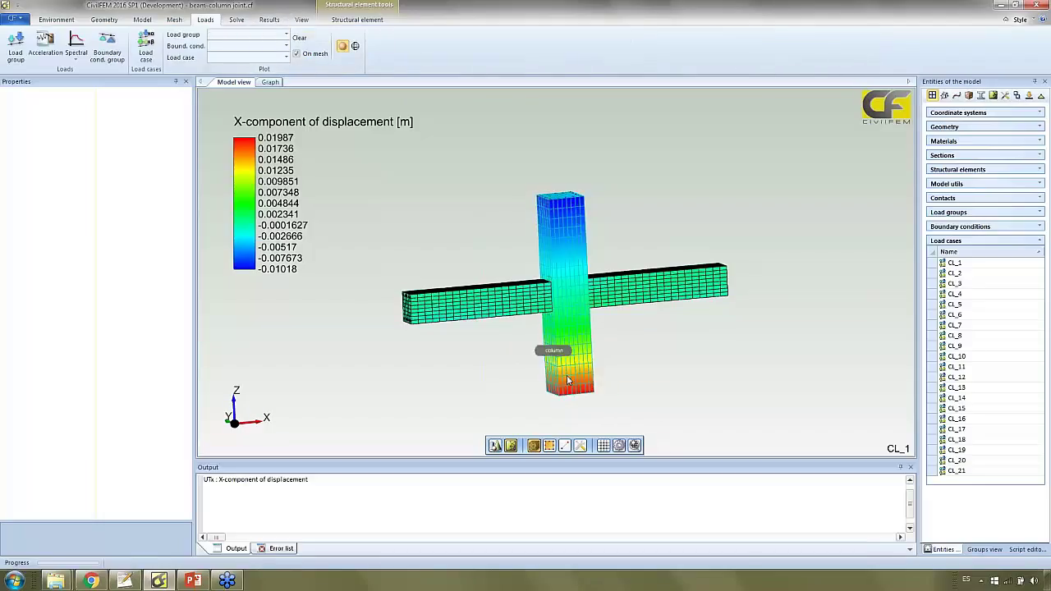
pyautogui.moveTo(566, 375); pyautogui.dragTo(528, 424, button='middle')
pyautogui.scroll(-2, 528, 424)
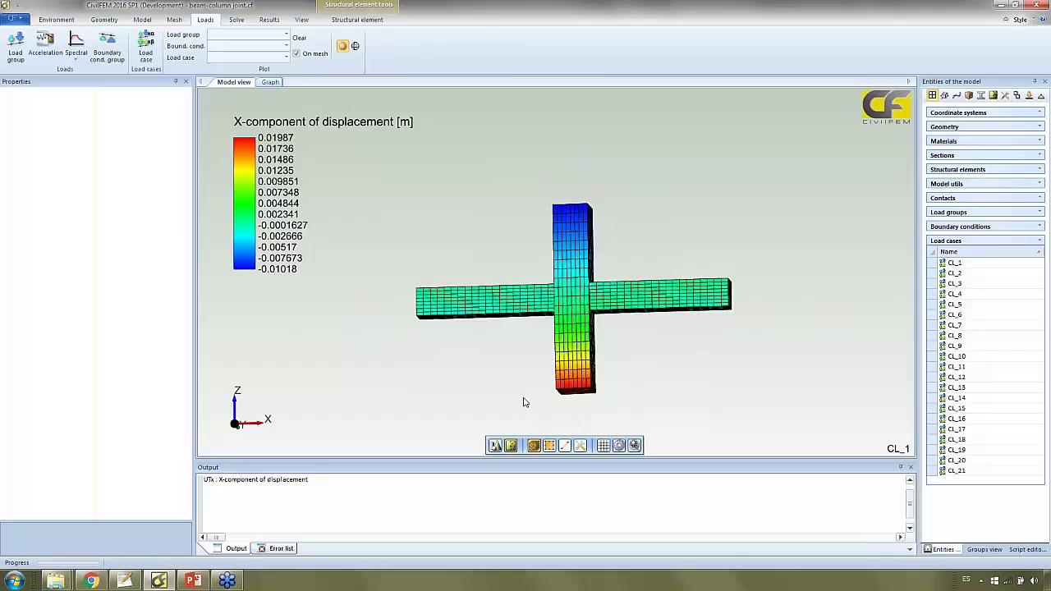
pyautogui.moveTo(647, 395); pyautogui.dragTo(637, 393, button='middle')
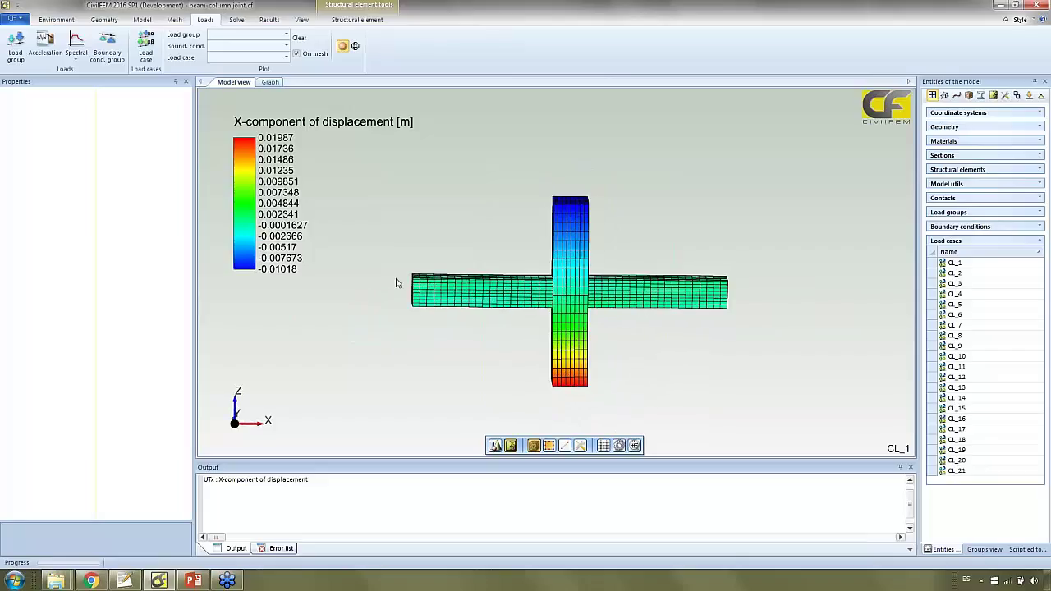
pyautogui.moveTo(505, 334)
pyautogui.mouseDown(button='middle')
pyautogui.moveTo(535, 345)
pyautogui.moveTo(526, 336)
pyautogui.mouseUp(button='middle')
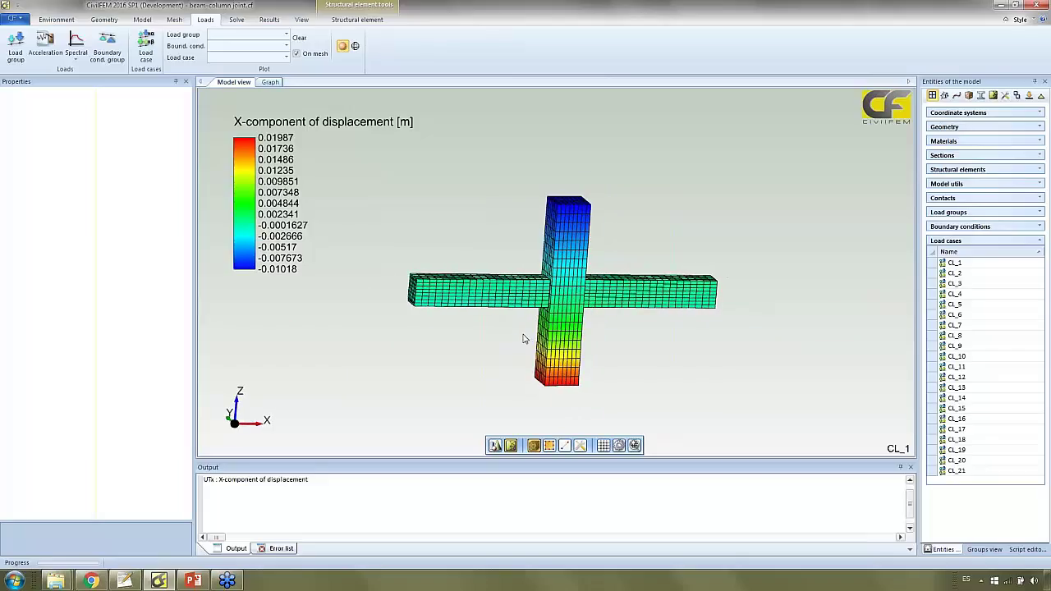
# Plot the Z component of cracking strain as an element end result.
pyautogui.click(269, 19)
pyautogui.click(239, 36)
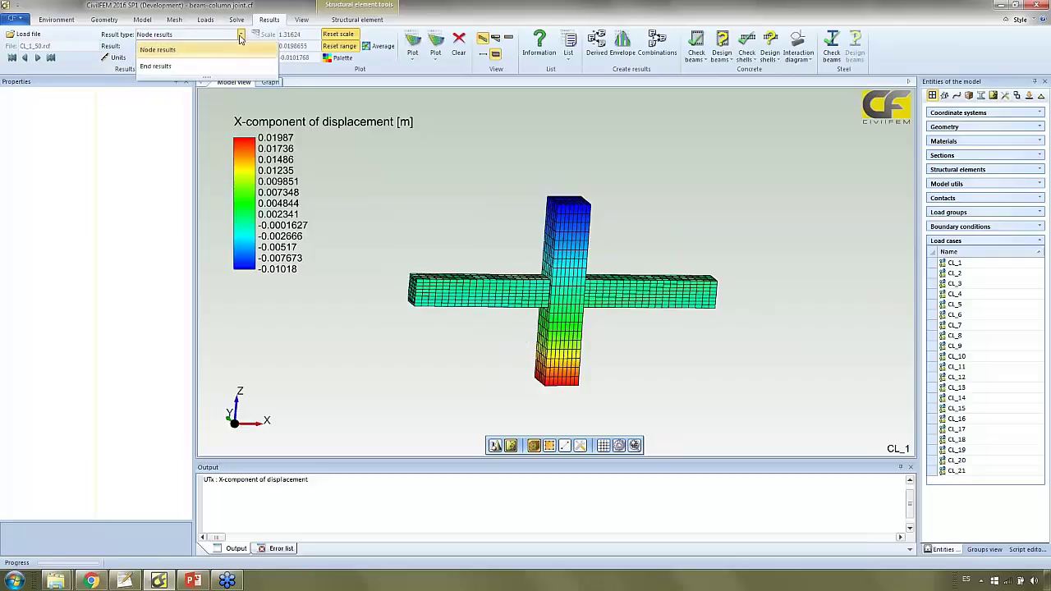
pyautogui.click(209, 67)
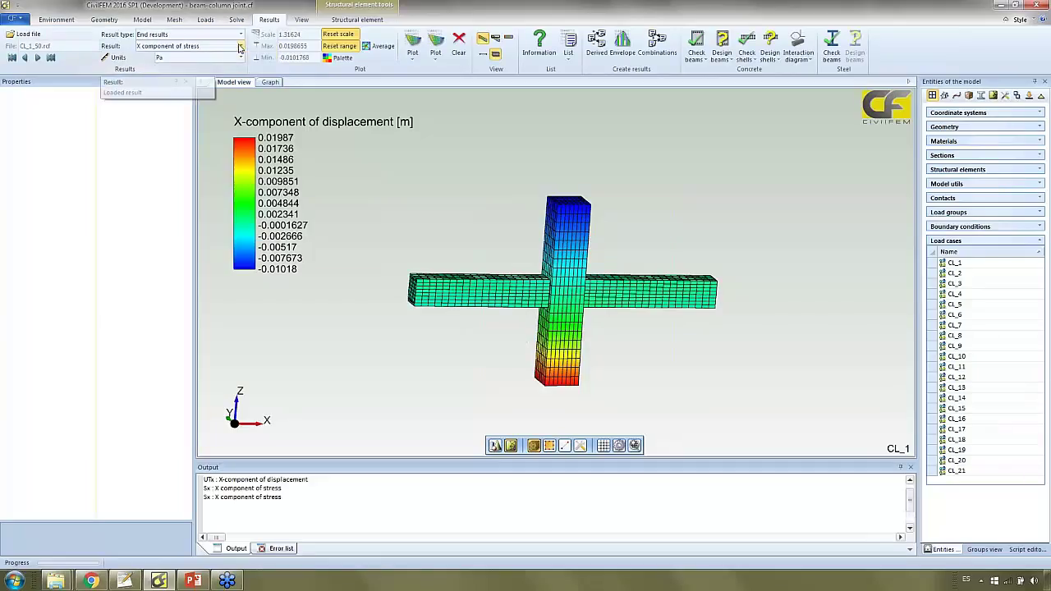
pyautogui.click(240, 46)
pyautogui.scroll(-7, 233, 63)
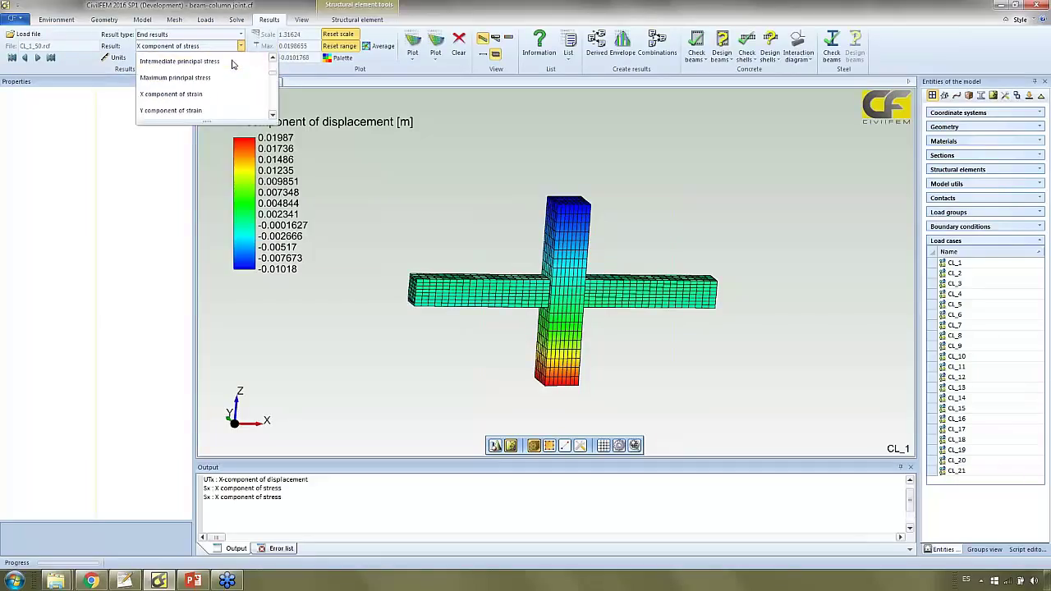
pyautogui.scroll(-4, 232, 63)
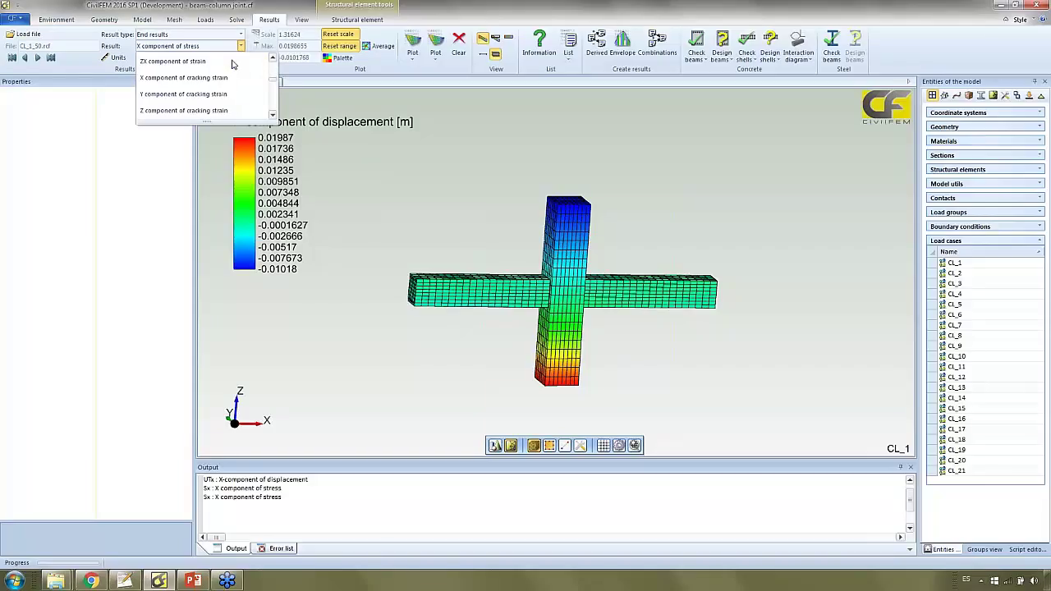
pyautogui.click(227, 111)
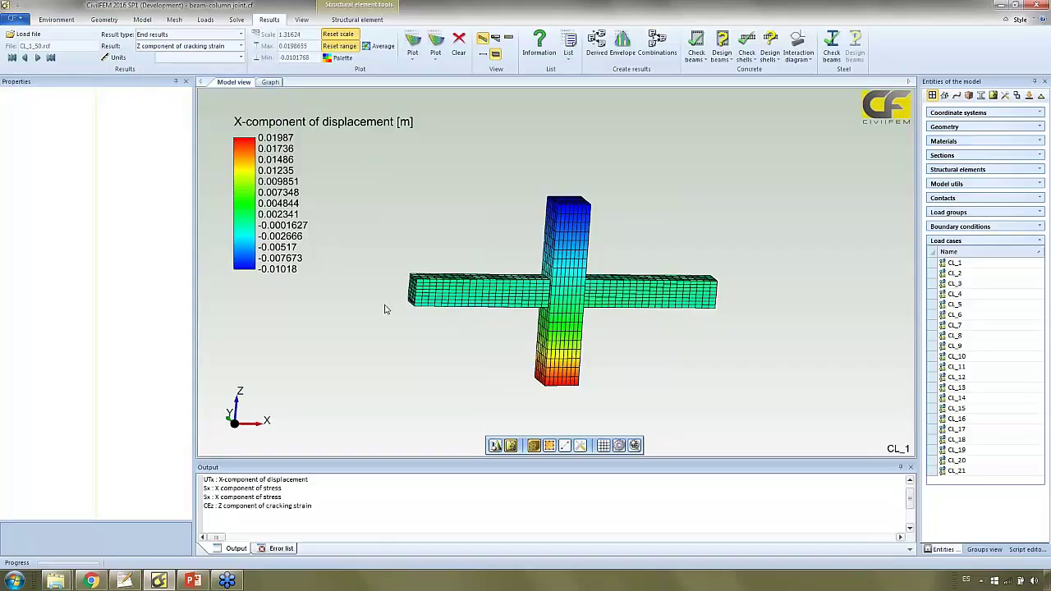
pyautogui.click(412, 45)
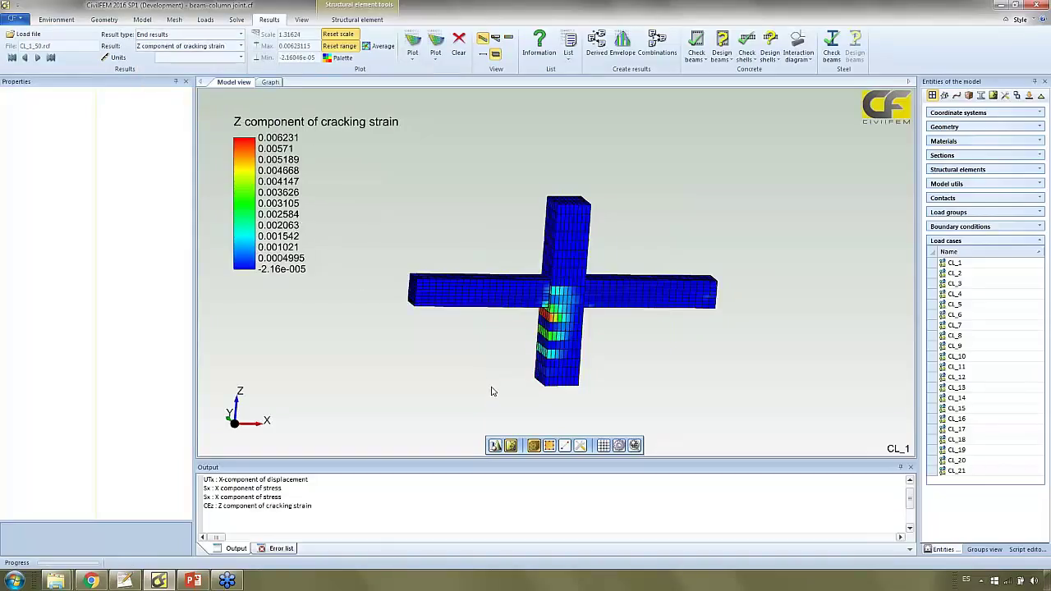
# Replot the Z cracking strain with averaged values, peaking at 0.004975, and view the joint obliquely.
pyautogui.moveTo(564, 376); pyautogui.dragTo(610, 201, button='middle')
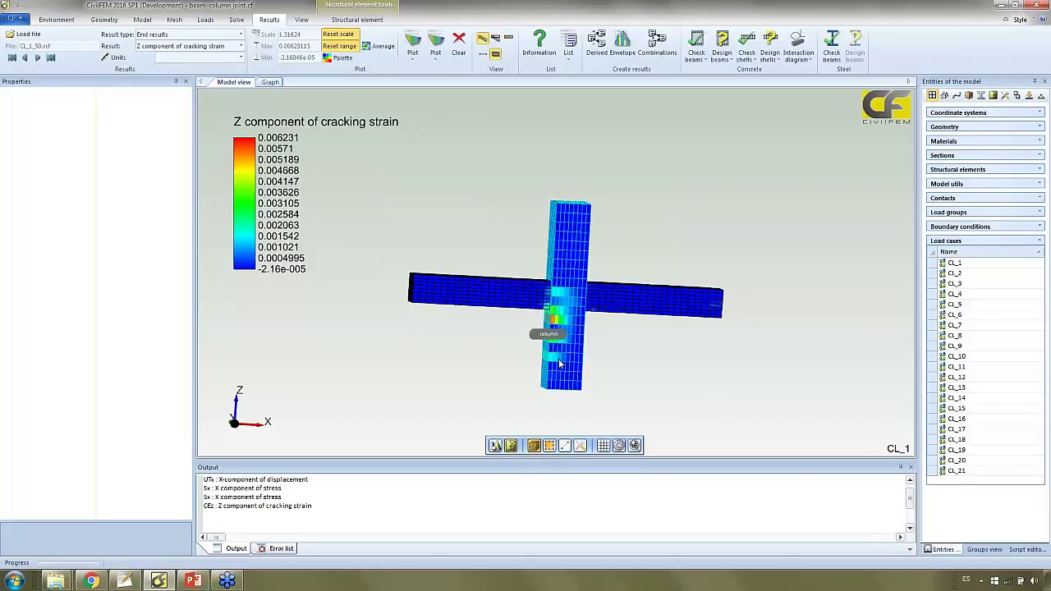
pyautogui.scroll(4, 546, 361)
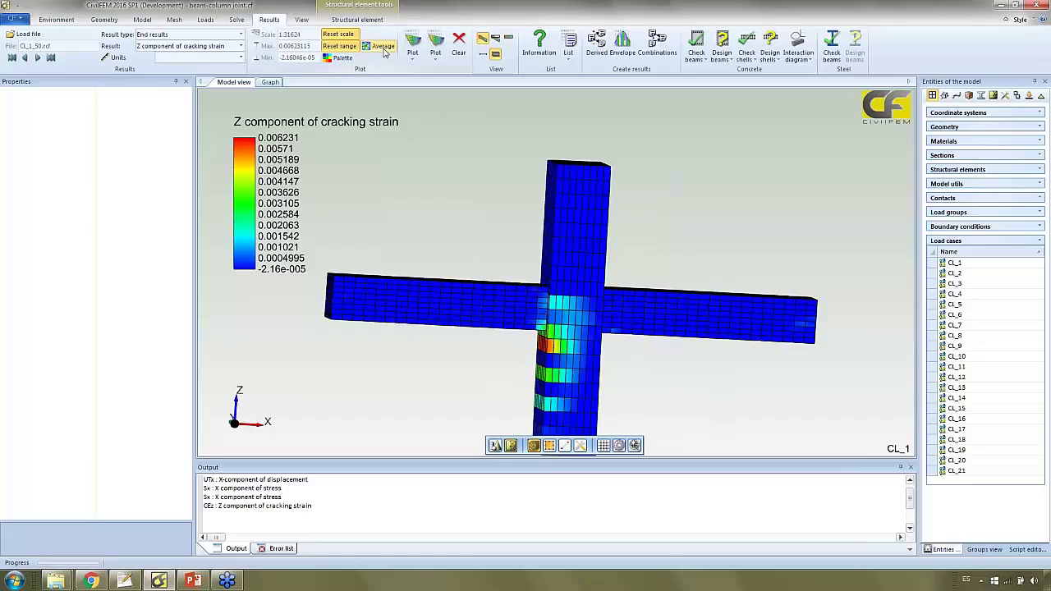
pyautogui.click(428, 54)
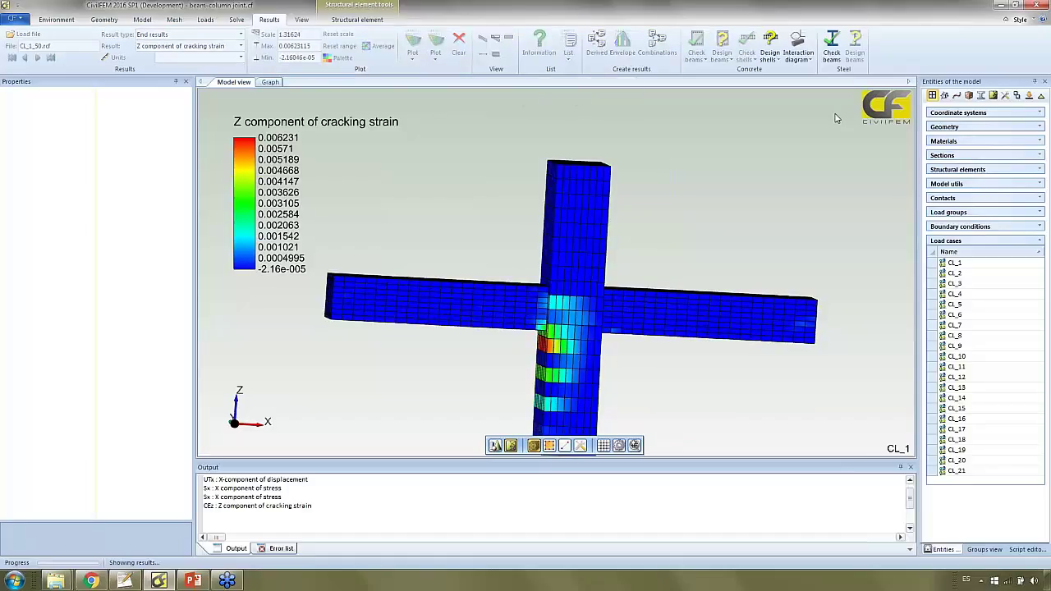
pyautogui.moveTo(812, 178); pyautogui.dragTo(447, 292, button='middle')
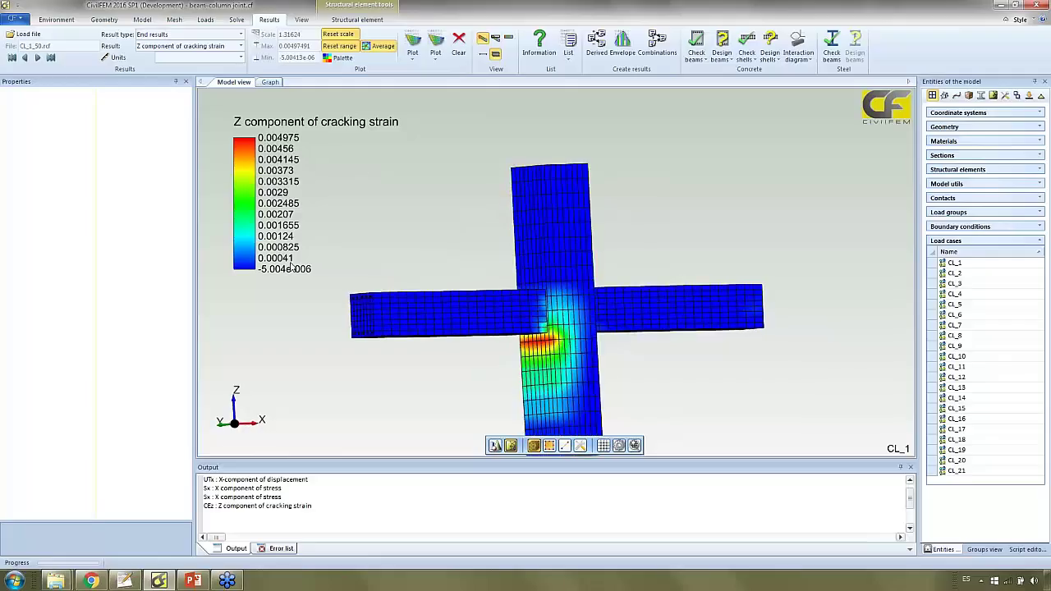
# Bring PowerPoint forward and scroll back to slide 9, Advance Concrete Modeling.
pyautogui.click(193, 581)
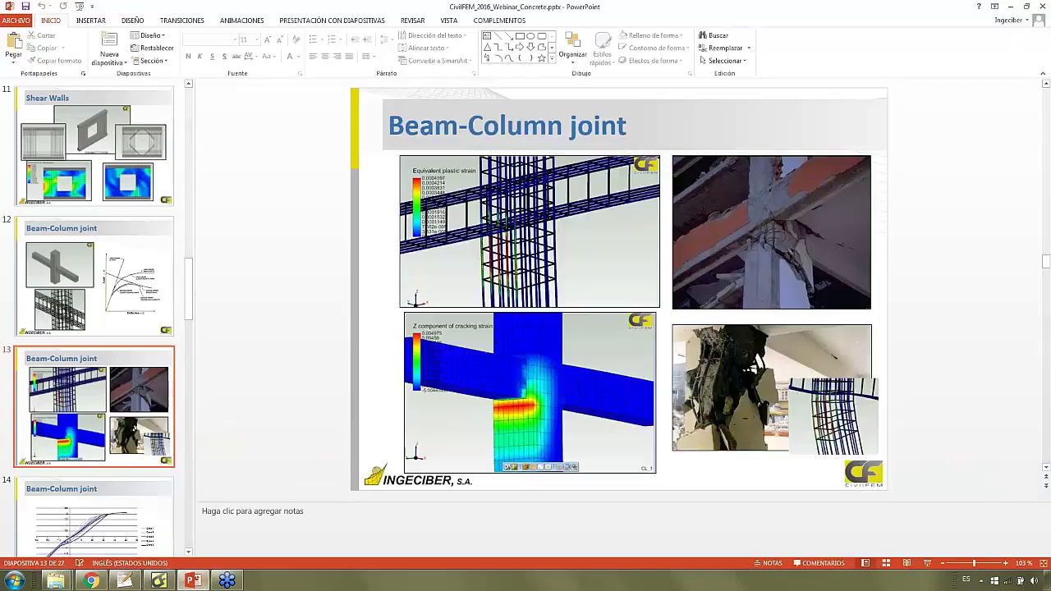
pyautogui.scroll(2, 586, 408)
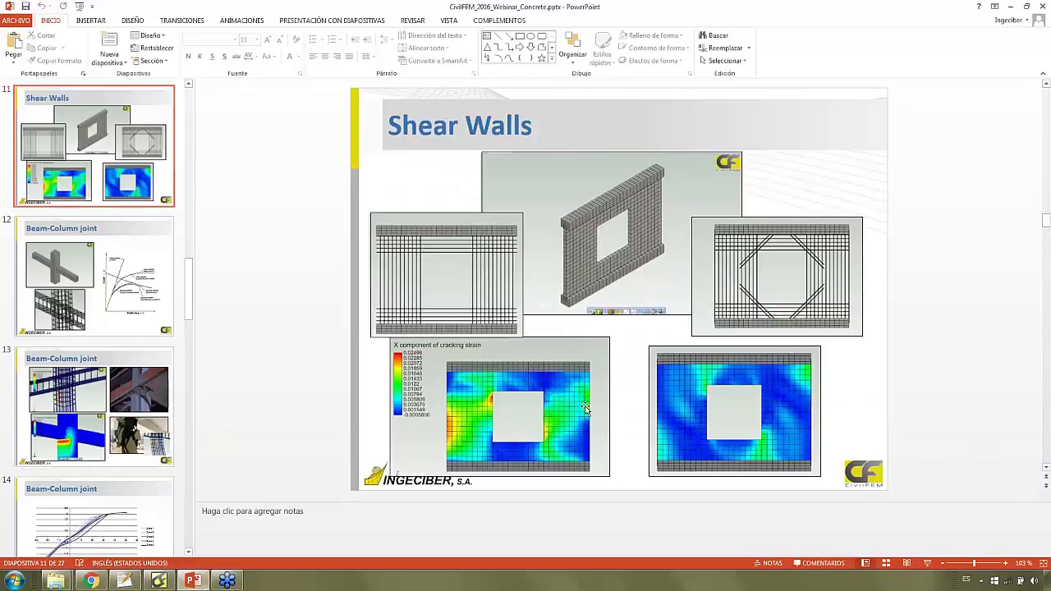
pyautogui.scroll(2, 585, 408)
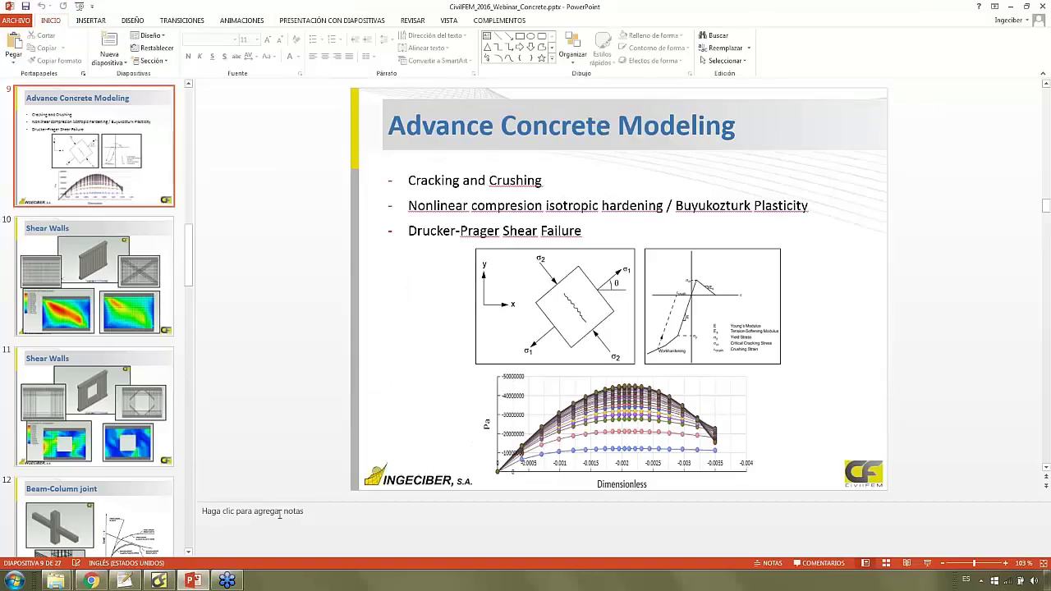
# Return to CivilFEM and rotate the Z cracking-strain contours to inspect the beam-column junction.
pyautogui.click(158, 580)
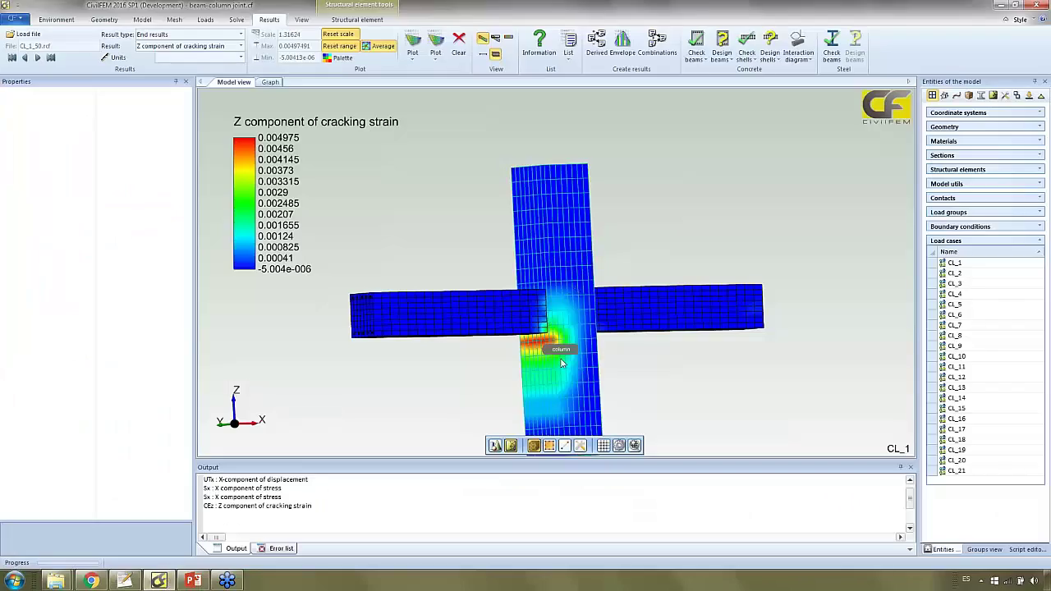
pyautogui.moveTo(563, 352); pyautogui.dragTo(560, 330, button='middle')
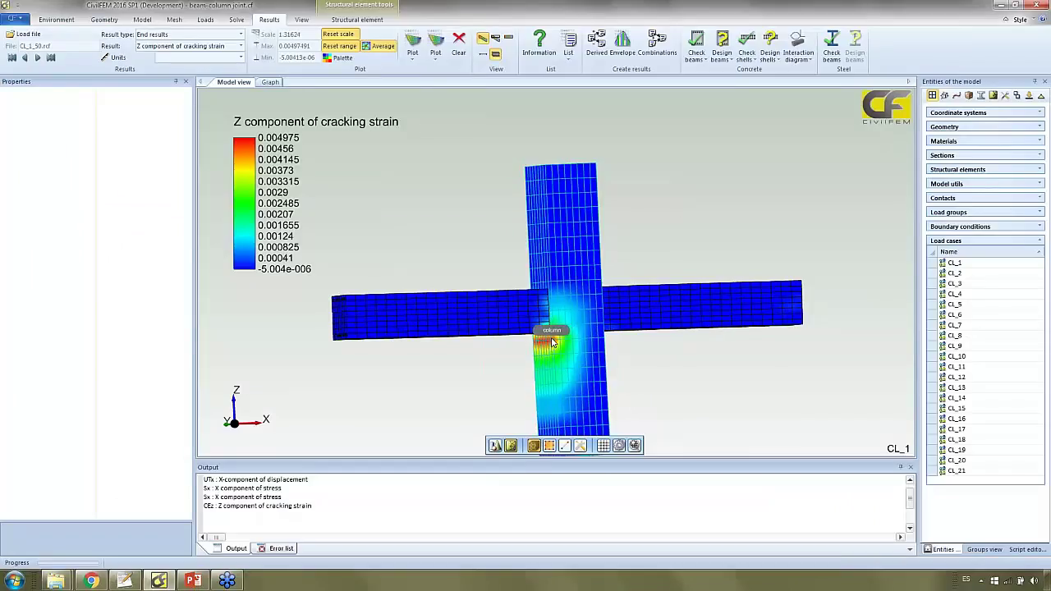
pyautogui.moveTo(554, 342); pyautogui.dragTo(562, 336, button='middle')
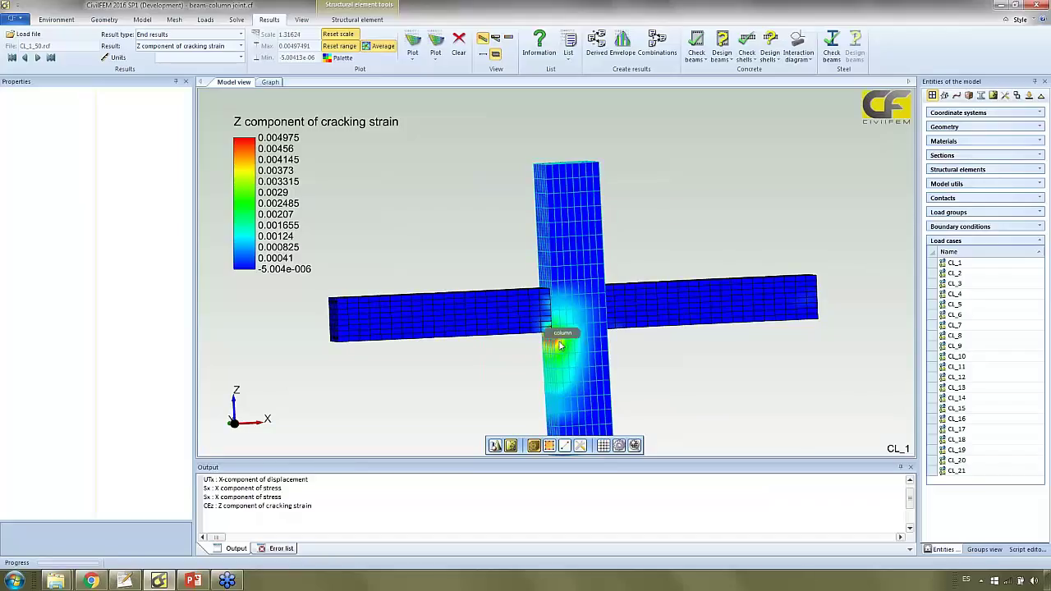
pyautogui.moveTo(562, 343); pyautogui.dragTo(525, 328, button='middle')
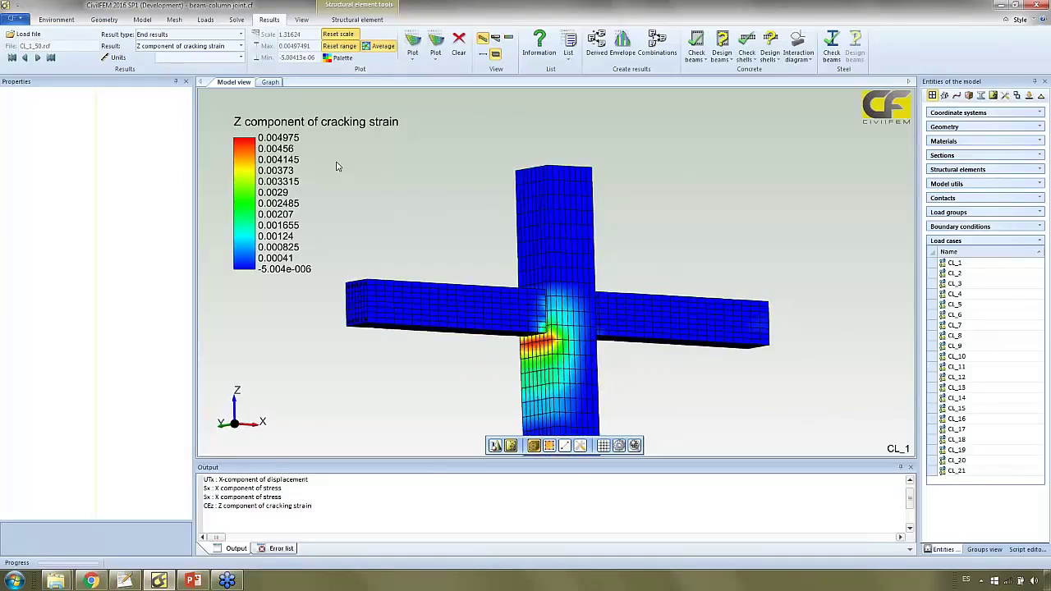
# Switch the contour to the X component of cracking strain and orbit to inspect the beams.
pyautogui.click(240, 47)
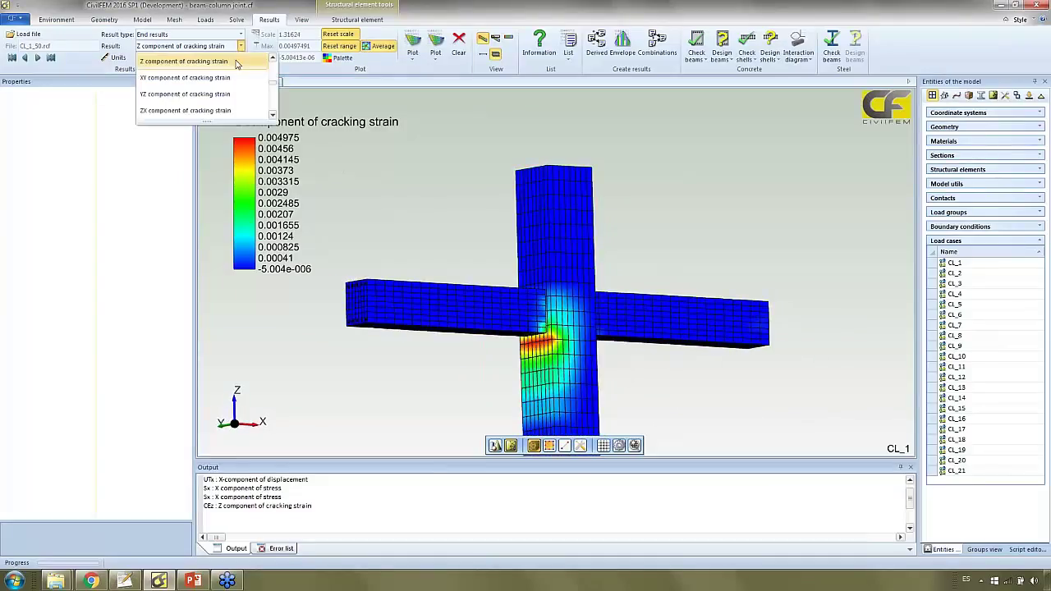
pyautogui.scroll(1, 236, 64)
pyautogui.click(234, 62)
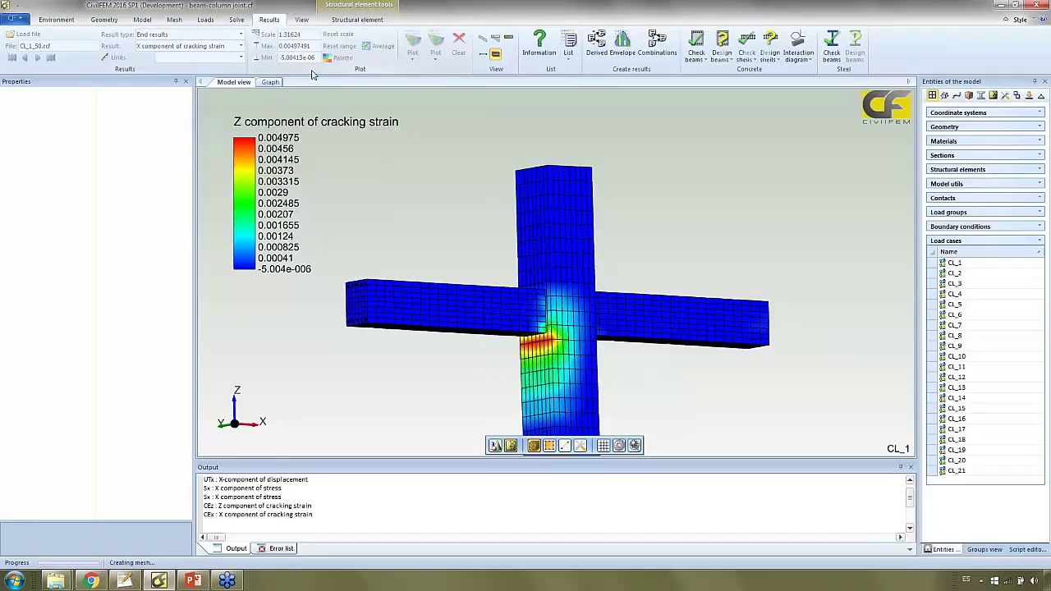
pyautogui.moveTo(731, 184); pyautogui.dragTo(517, 348, button='middle')
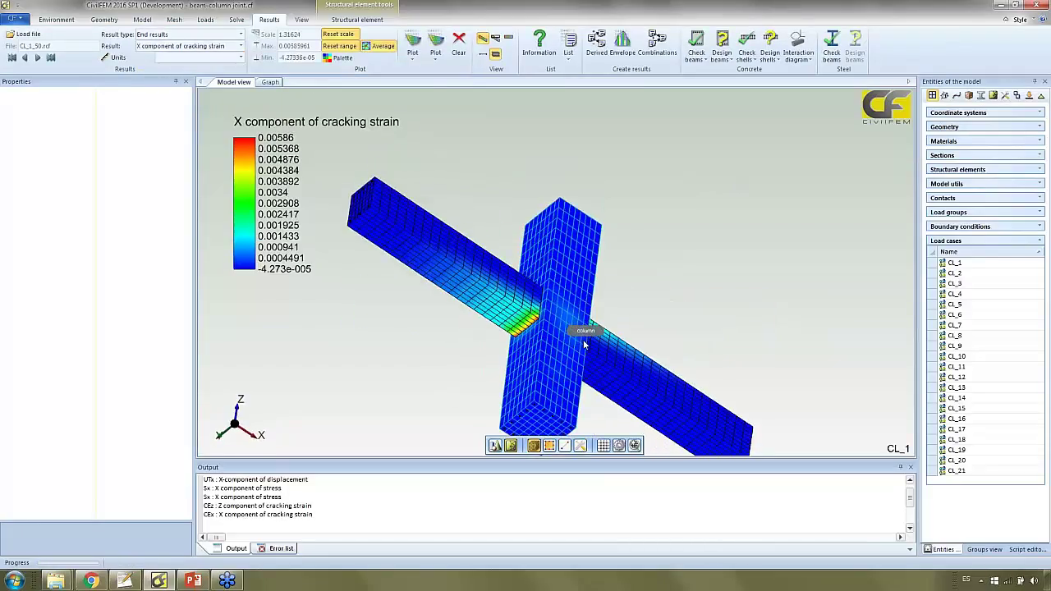
pyautogui.moveTo(583, 345); pyautogui.dragTo(500, 323, button='middle')
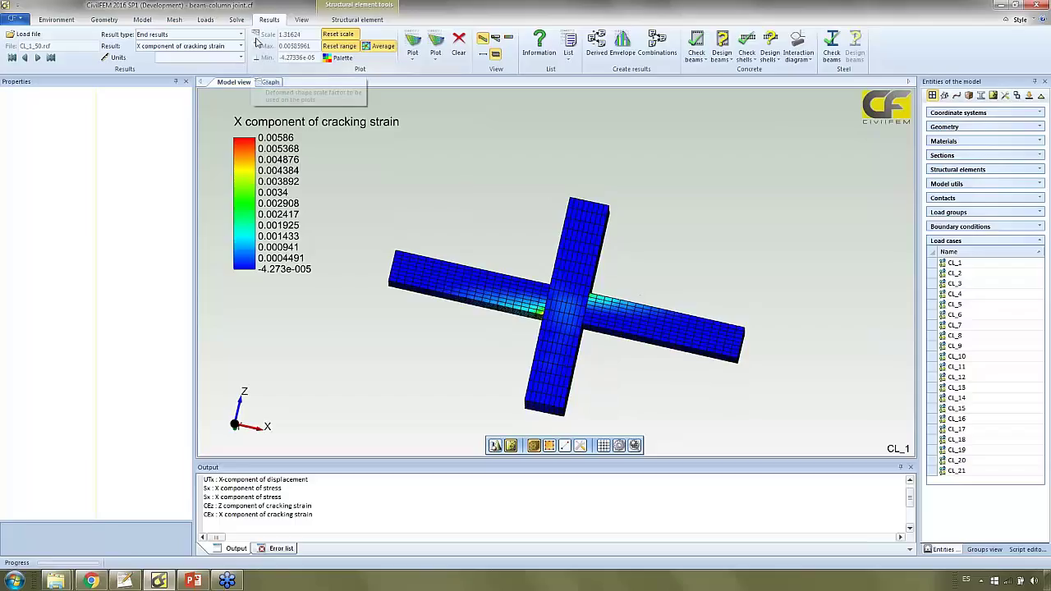
# Contour equivalent plastic strain as an end result (0 to 0.001554) and inspect the beam beside the column.
pyautogui.click(241, 35)
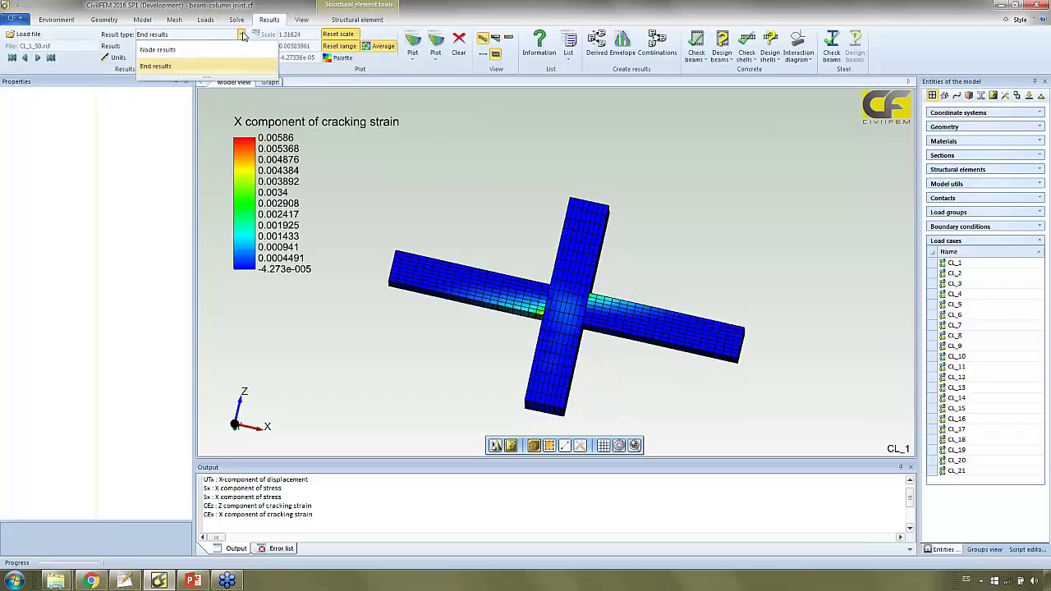
pyautogui.click(250, 65)
pyautogui.click(241, 46)
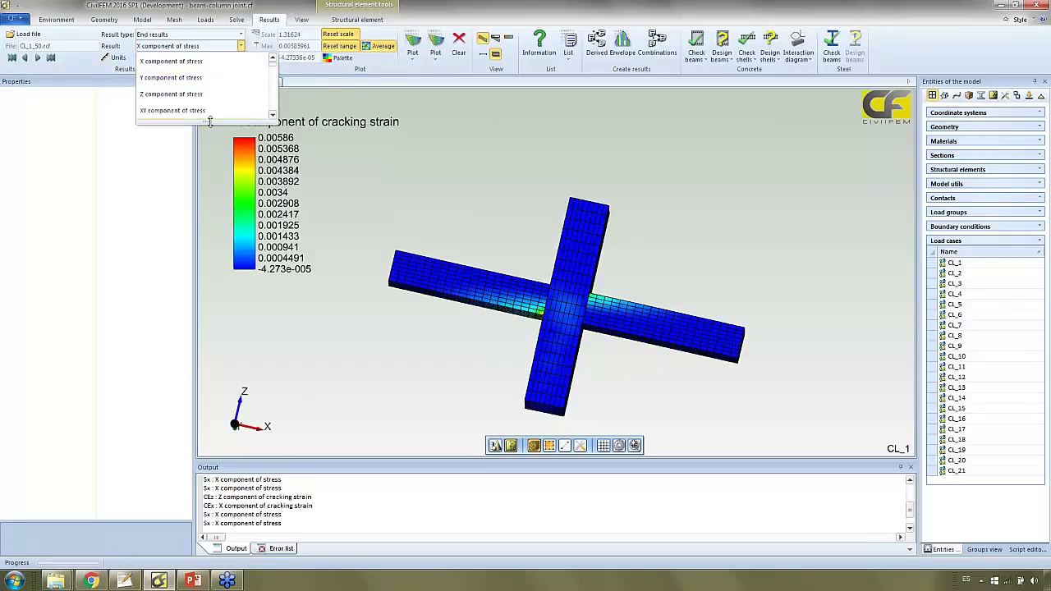
pyautogui.moveTo(207, 122); pyautogui.dragTo(208, 337)
pyautogui.scroll(-6, 243, 131)
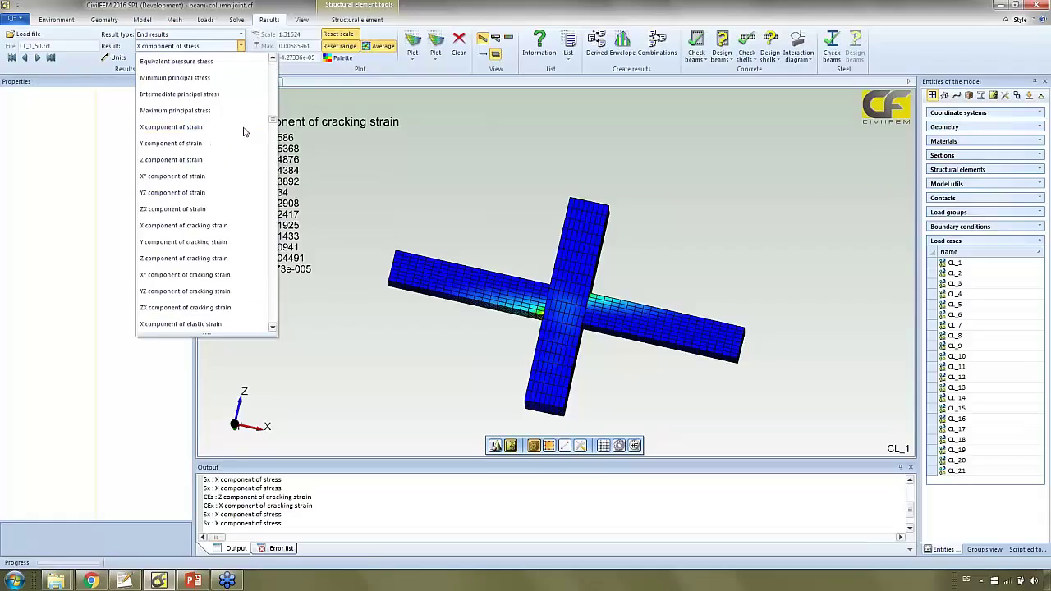
pyautogui.scroll(-3, 243, 131)
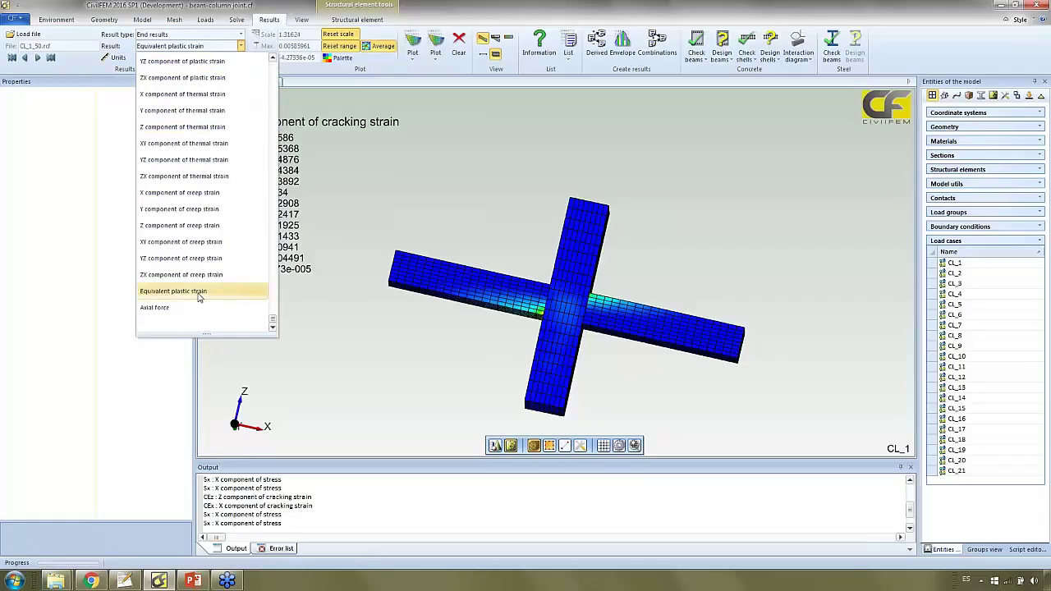
pyautogui.click(206, 288)
pyautogui.click(412, 43)
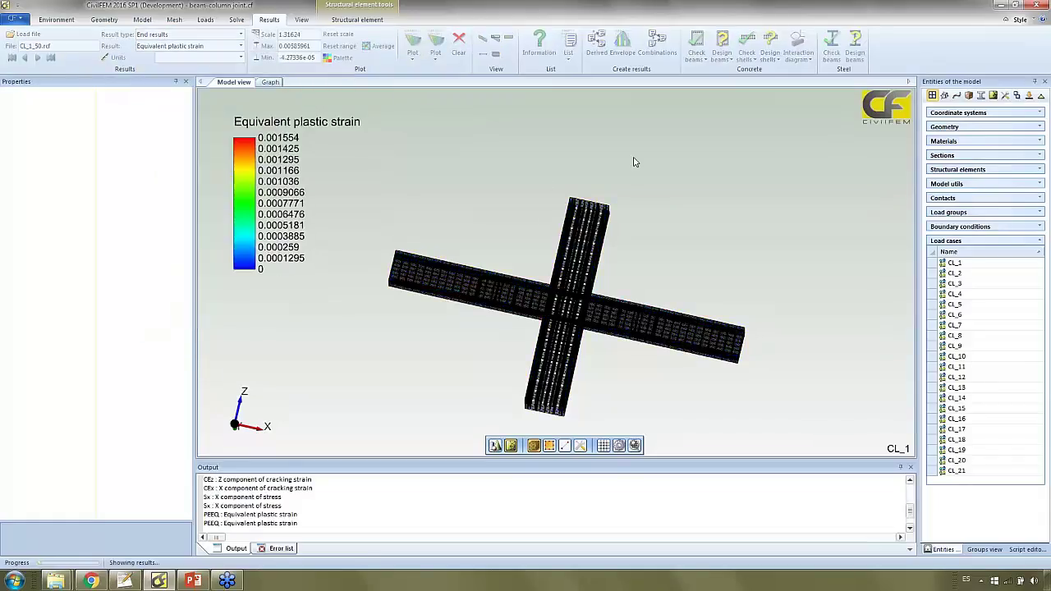
pyautogui.moveTo(569, 413); pyautogui.dragTo(509, 279, button='middle')
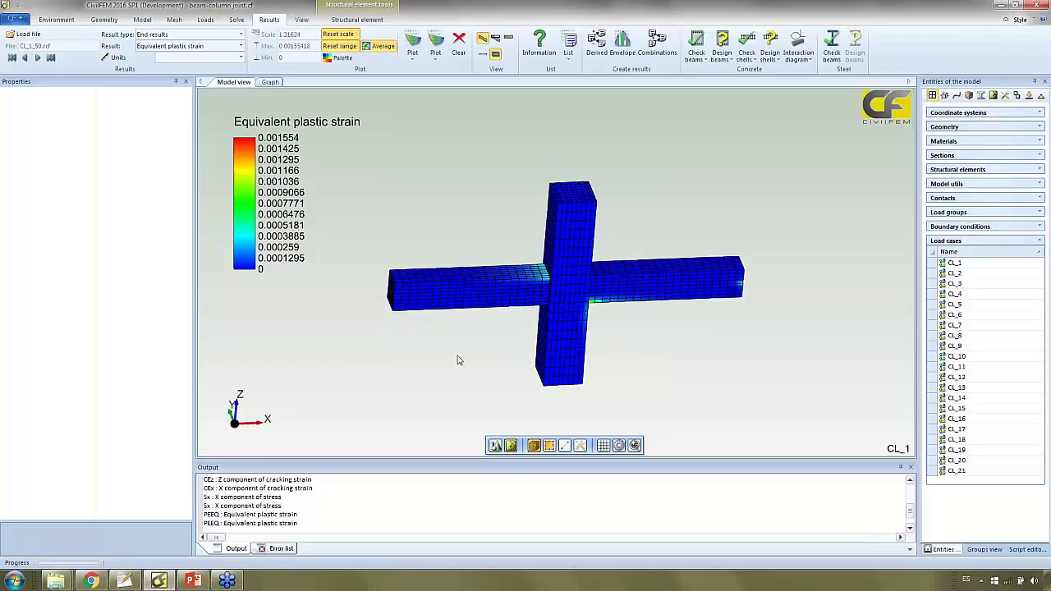
pyautogui.moveTo(457, 358); pyautogui.dragTo(444, 326, button='middle')
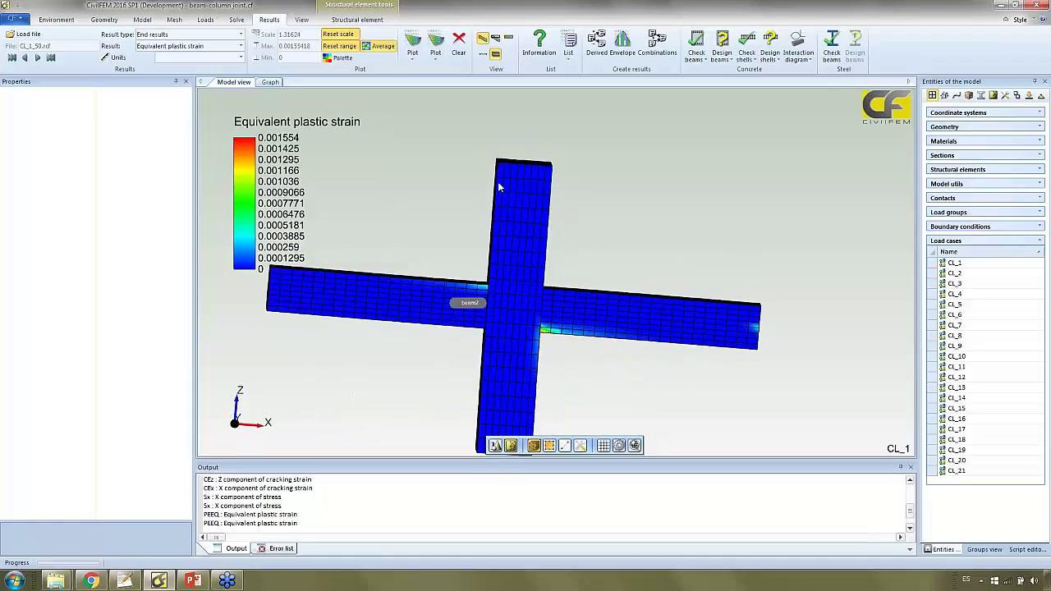
# Clear the contours and hide the beam1, column and beam2 solids, leaving only the rebar.
pyautogui.click(458, 45)
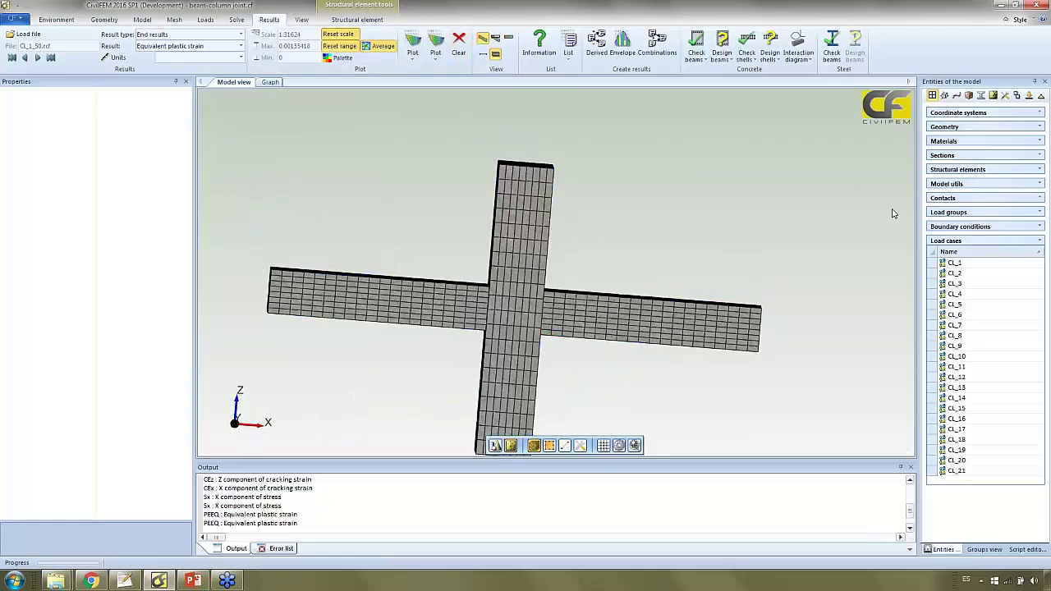
pyautogui.click(969, 169)
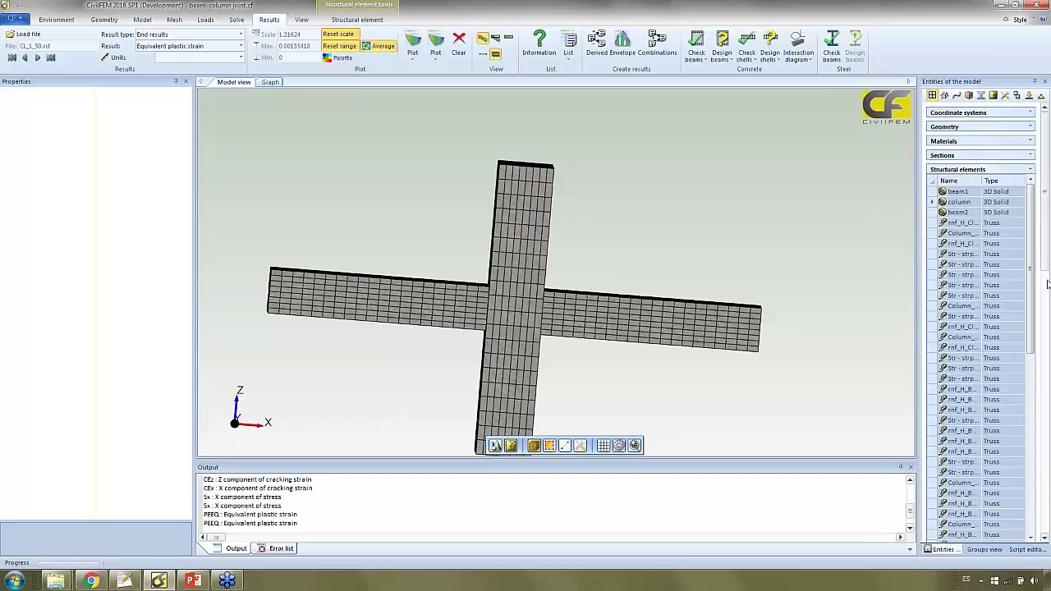
pyautogui.click(951, 193)
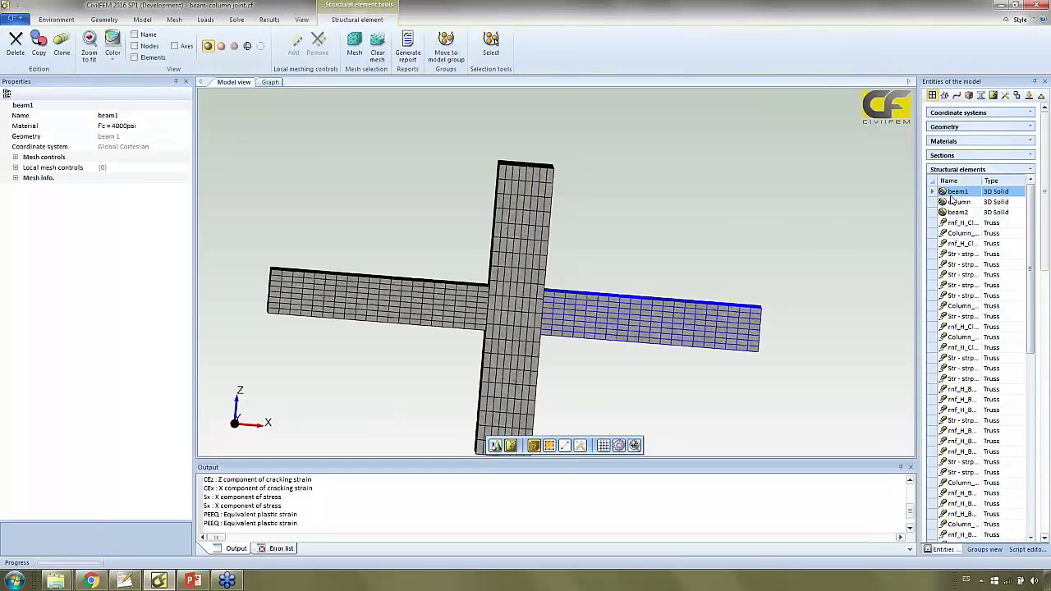
pyautogui.keyDown('ctrl'); pyautogui.click(955, 202); pyautogui.keyUp('ctrl')
pyautogui.keyDown('ctrl'); pyautogui.click(958, 214); pyautogui.keyUp('ctrl')
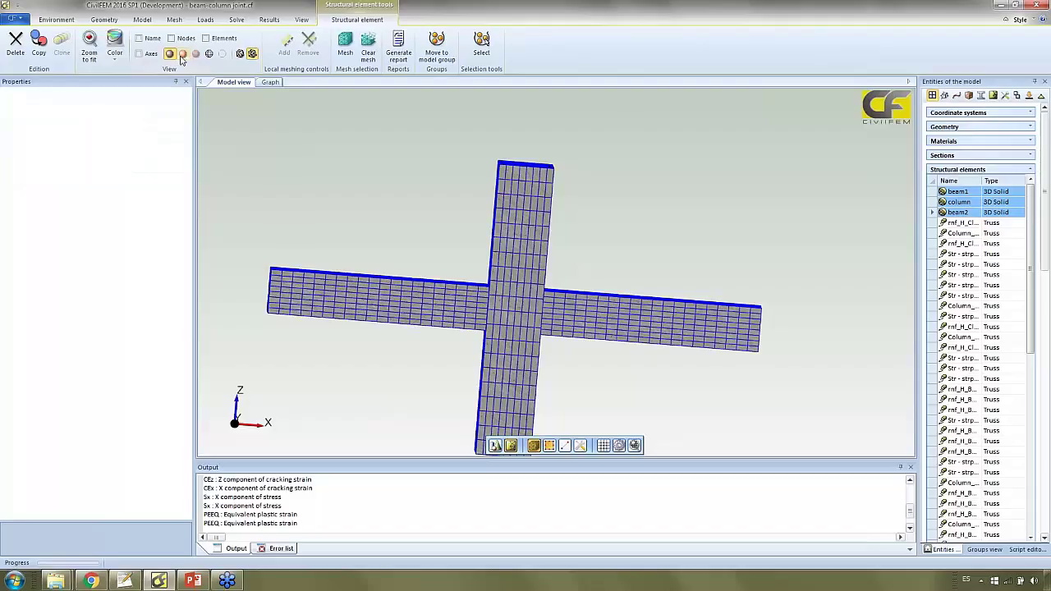
pyautogui.click(223, 54)
pyautogui.moveTo(472, 156); pyautogui.dragTo(445, 193, button='middle')
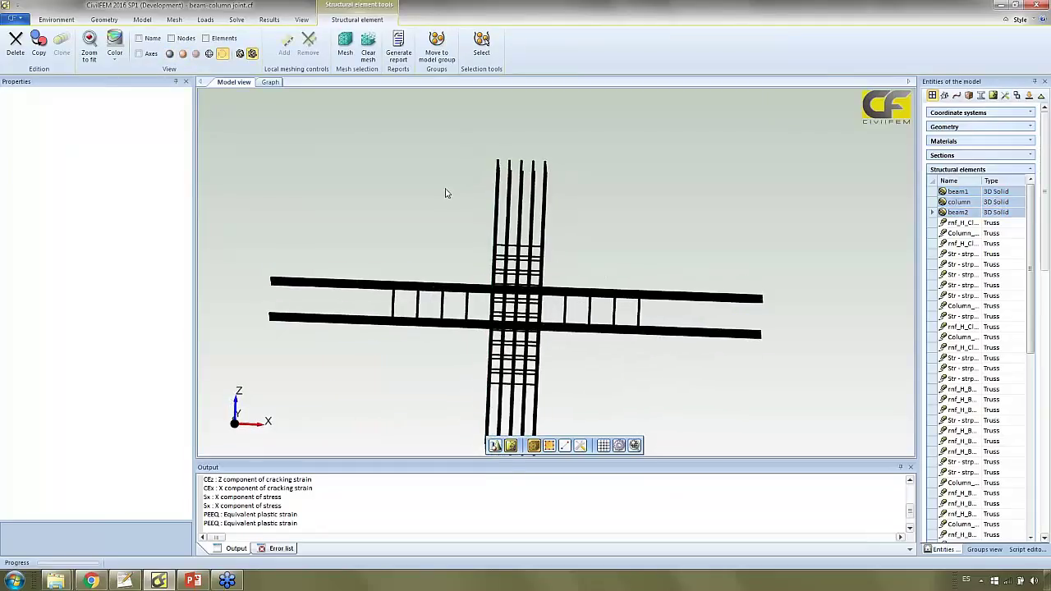
pyautogui.click(269, 20)
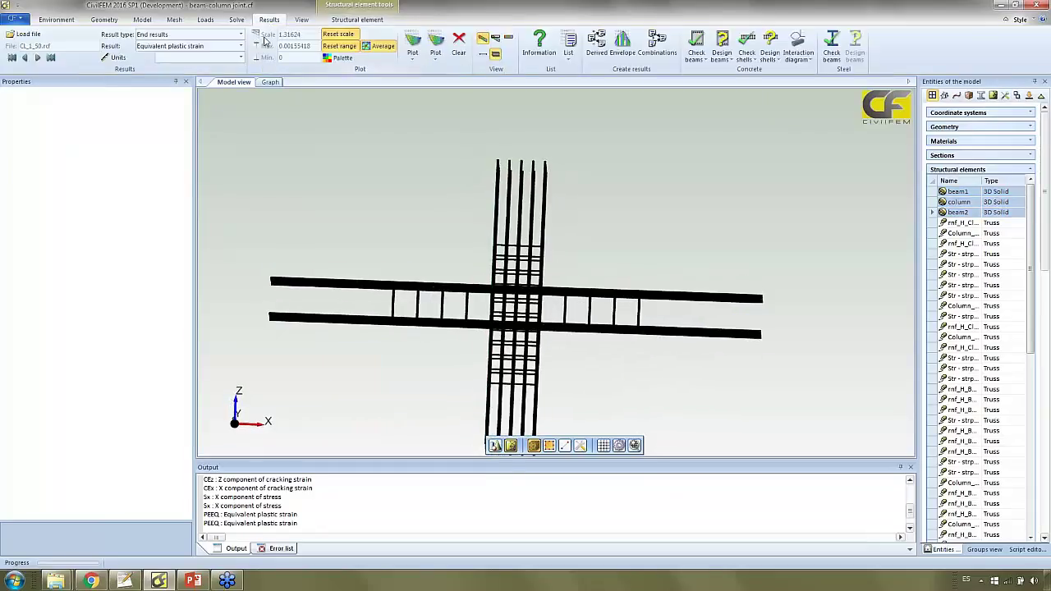
# Plot equivalent plastic strain on the rebar (peak 0.0004597) and zoom into the column bars below the beams.
pyautogui.click(413, 42)
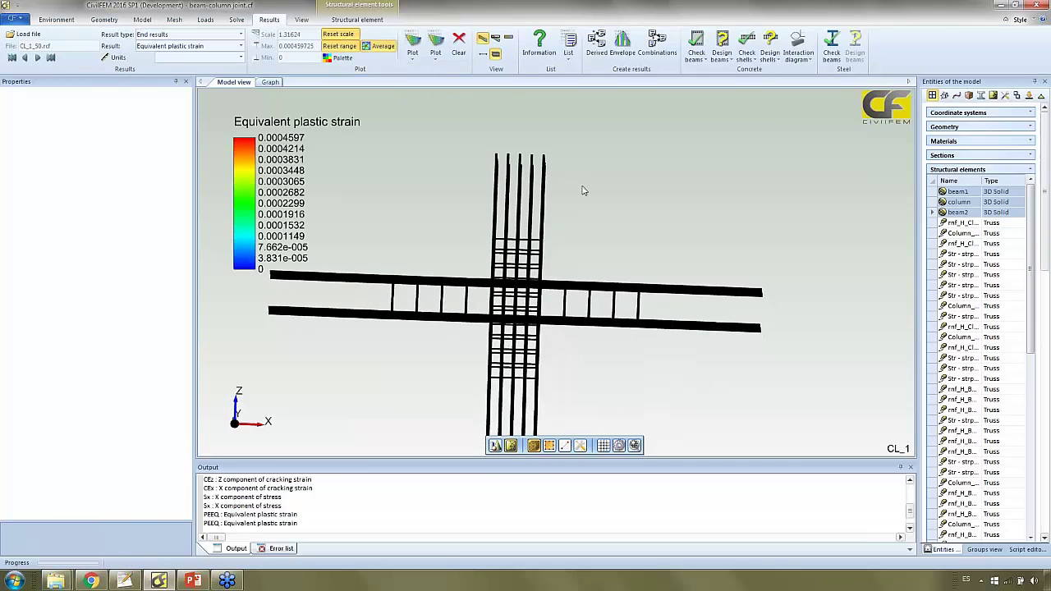
pyautogui.moveTo(550, 256); pyautogui.dragTo(465, 304, button='middle')
pyautogui.scroll(3, 466, 304)
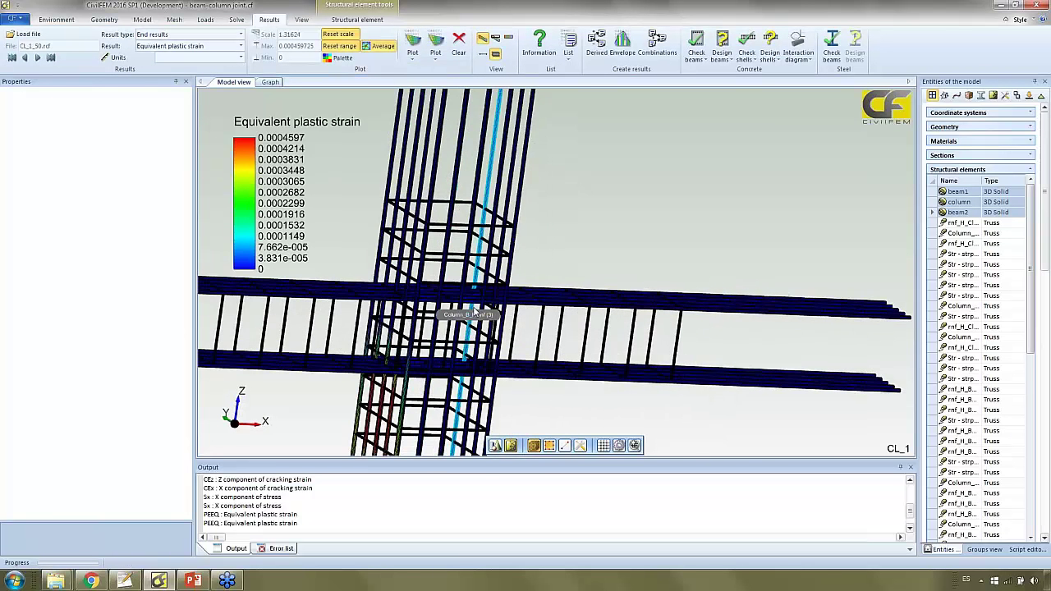
pyautogui.moveTo(542, 265); pyautogui.dragTo(463, 272, button='middle')
pyautogui.moveTo(493, 195); pyautogui.dragTo(413, 259, button='middle')
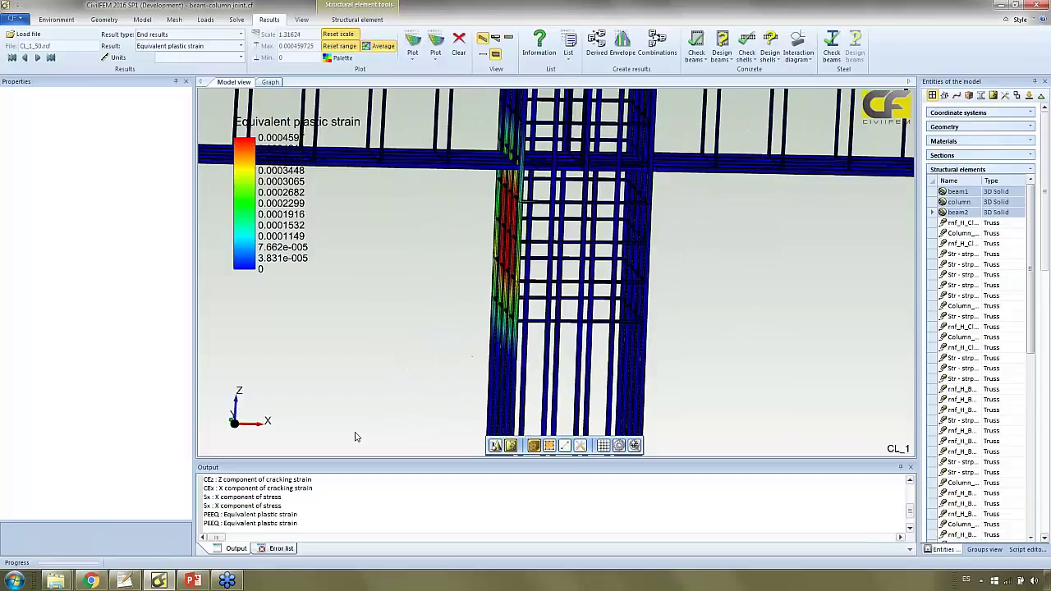
# Bring the CivilFEM_2016_Webinar_Concrete deck forward at slide 9.
pyautogui.click(202, 582)
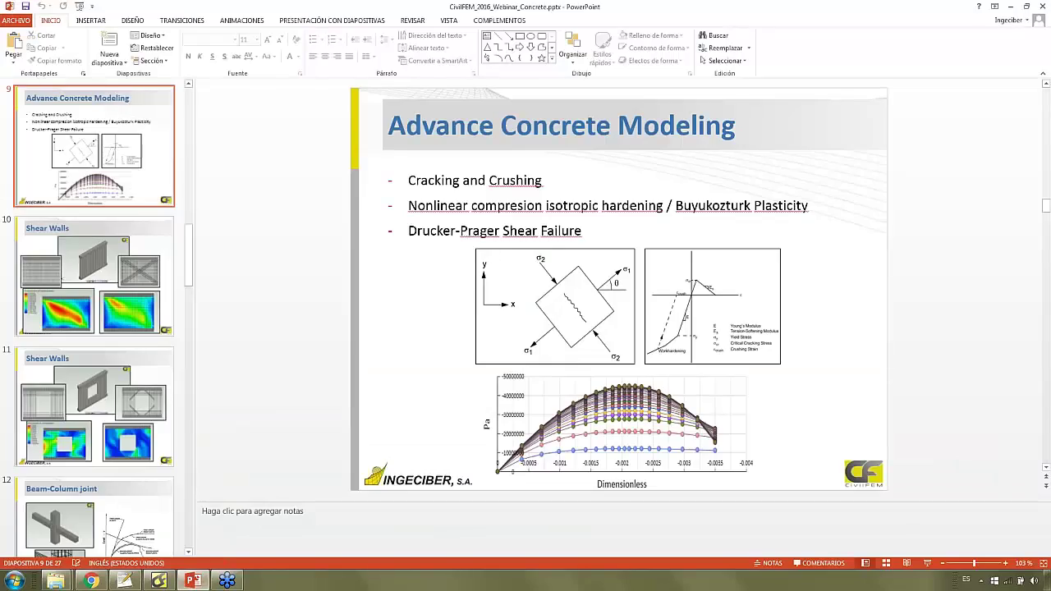